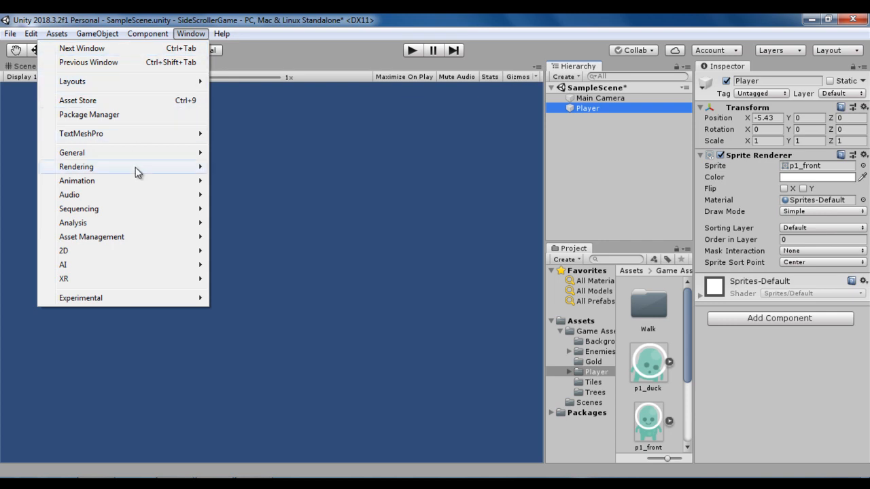
- Open the Animation window, enlarge it to show the timeline, and select the Player object for animating
mouse_move(163, 182)
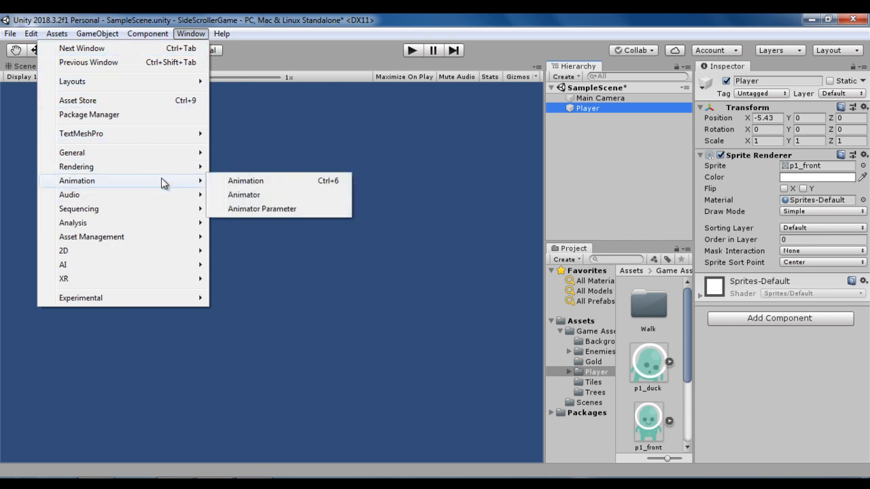
click(269, 182)
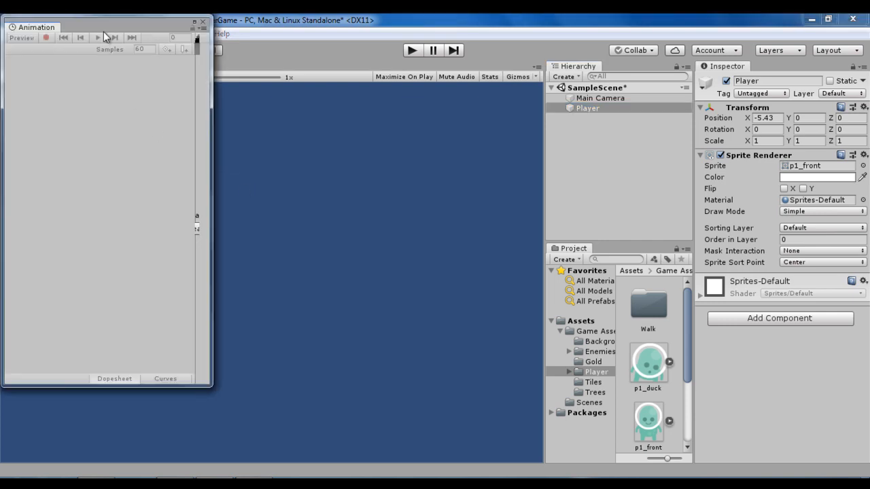
drag(112, 24, 246, 94)
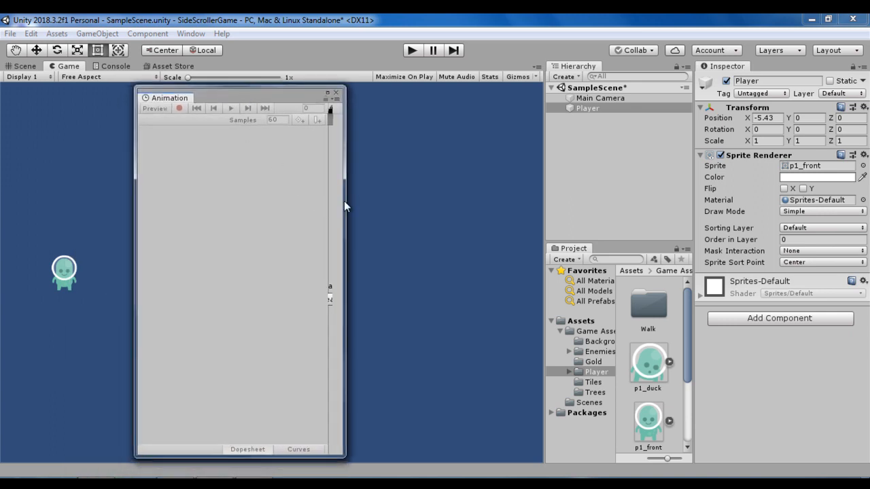
drag(345, 198, 618, 198)
drag(516, 92, 472, 66)
click(598, 109)
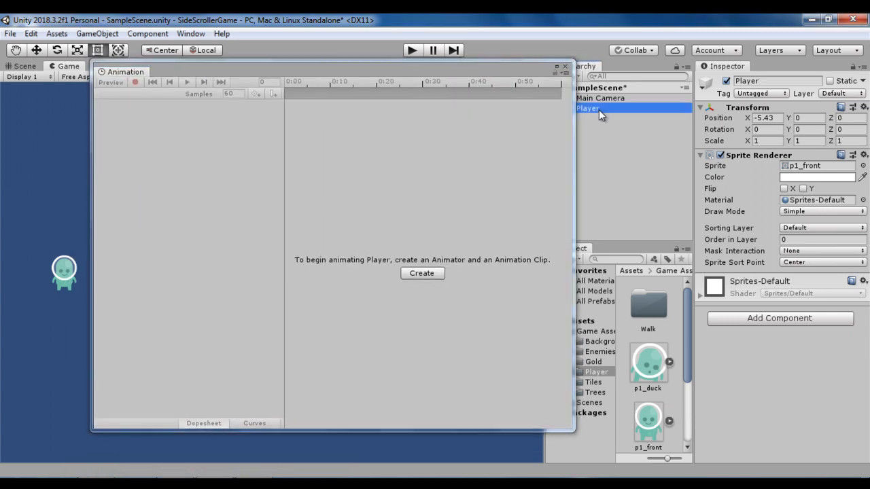
- Start creating an animation clip for Player and add a new folder named Animations inside the project's Assets folder
click(422, 274)
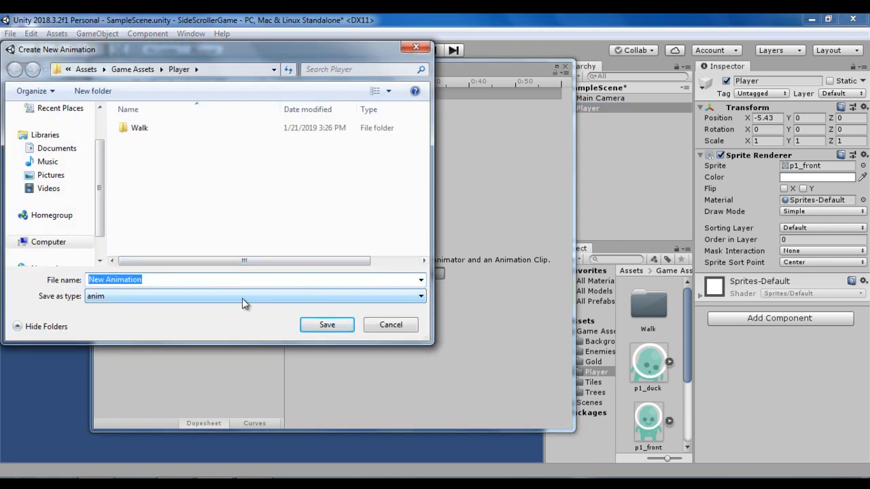
click(83, 70)
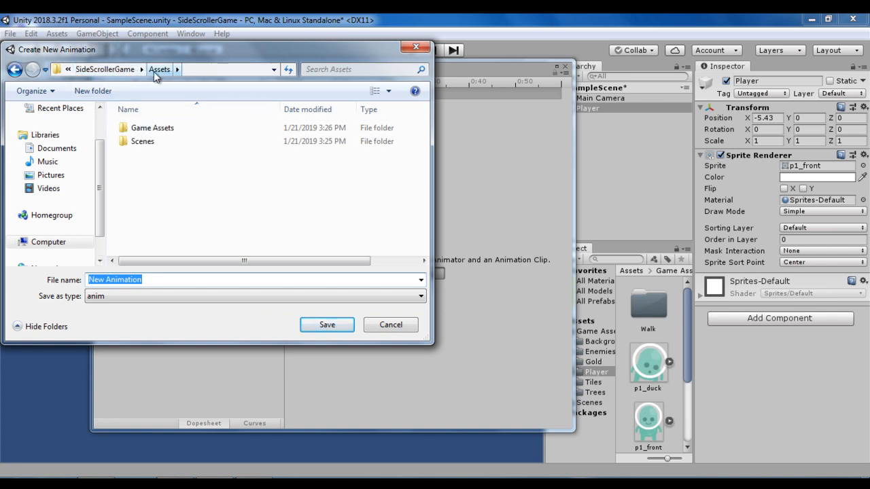
click(92, 90)
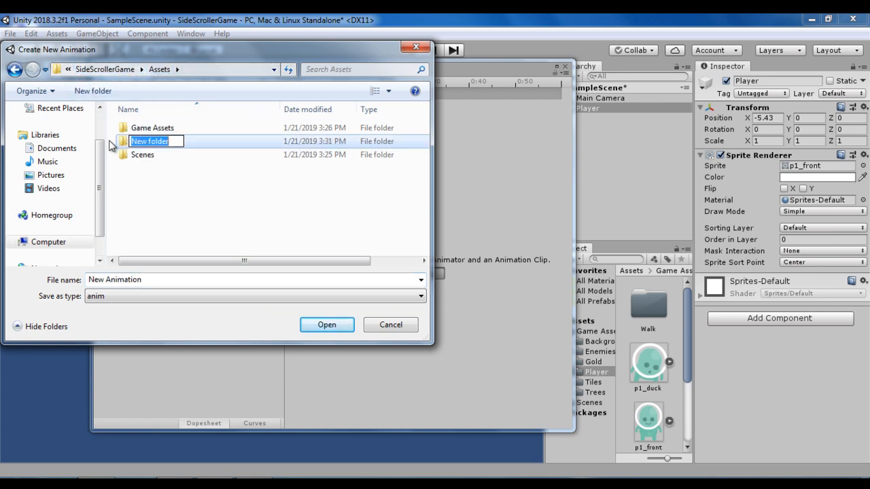
text(Animati)
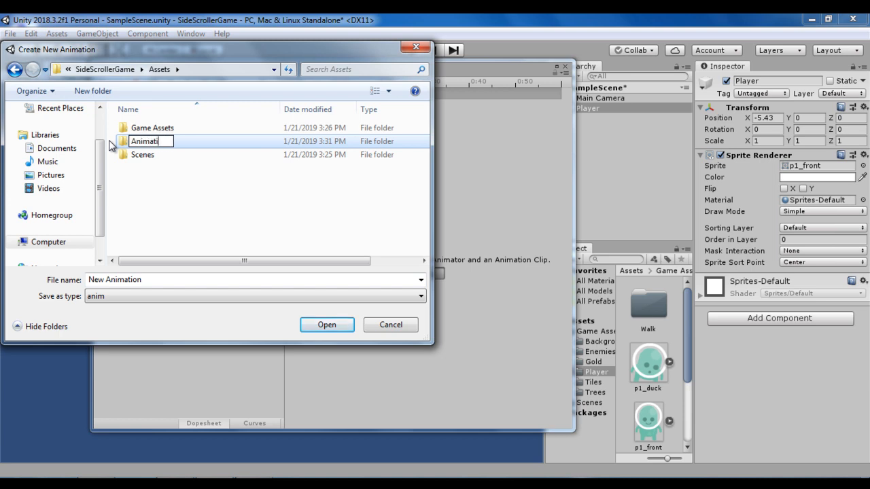
text(ons)
key(Return)
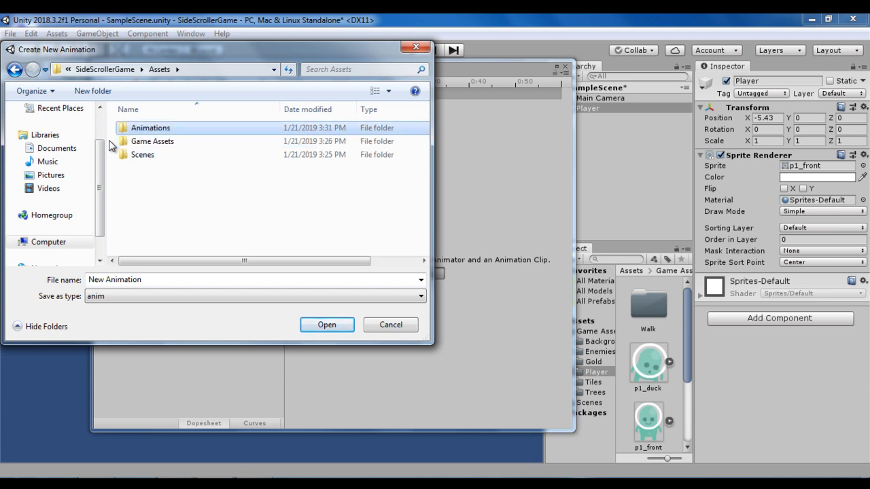
- Create a Player folder inside Animations and save the new animation clip in it as Walk
click(326, 326)
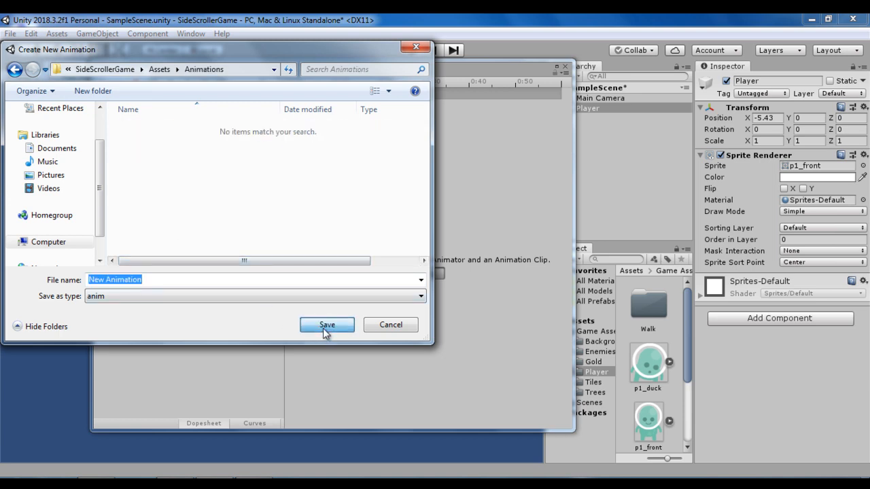
click(92, 91)
text(Player)
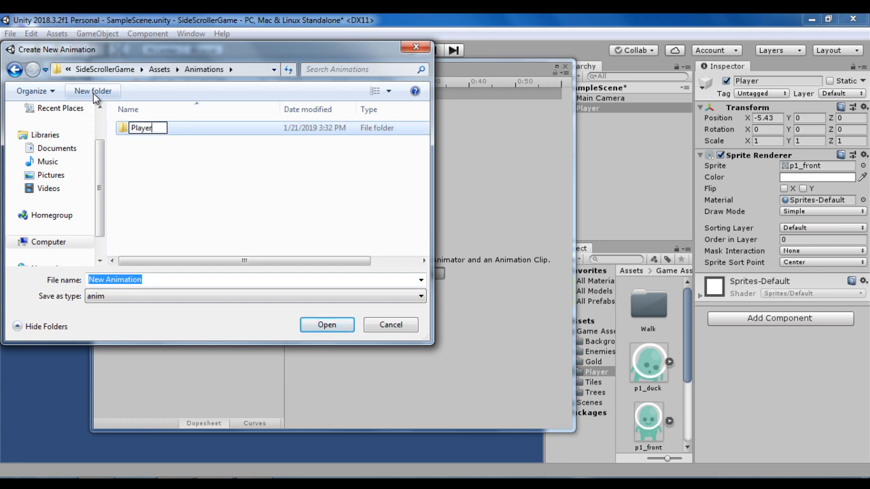
key(Return)
key(Return)
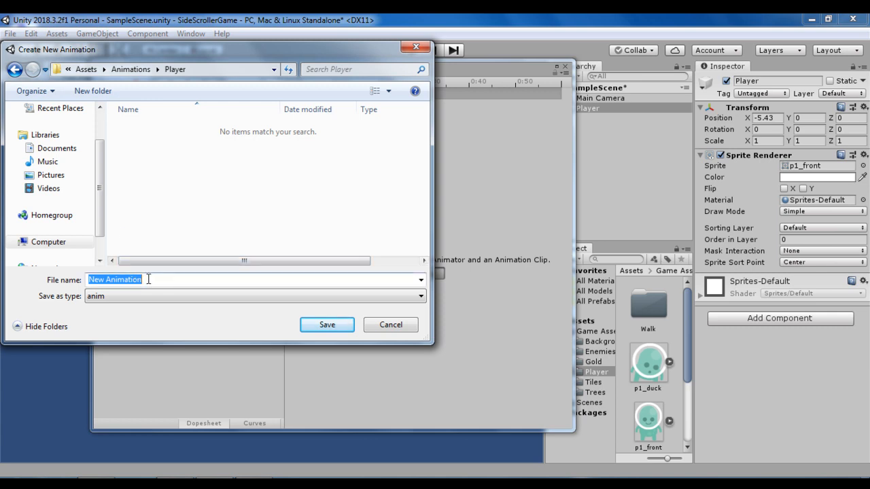
text(Walk)
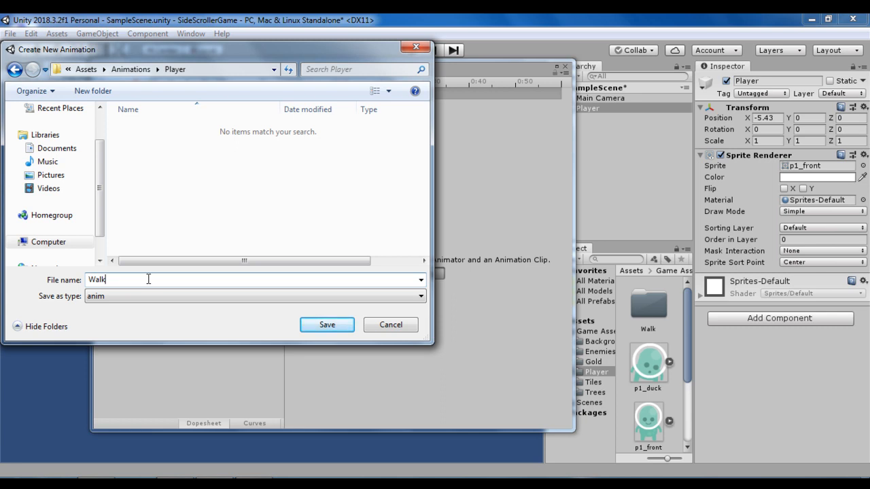
click(323, 326)
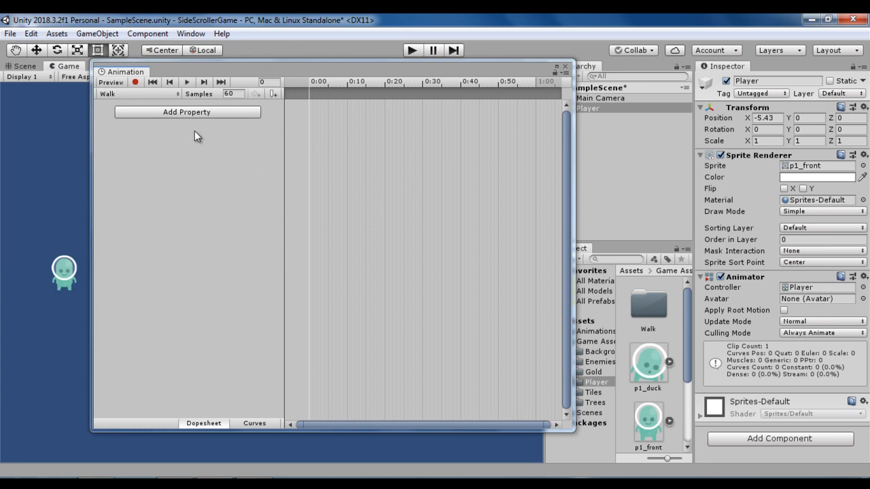
- Open the Walk sprite folder under Player and move the Animation window clear of the project assets
click(208, 114)
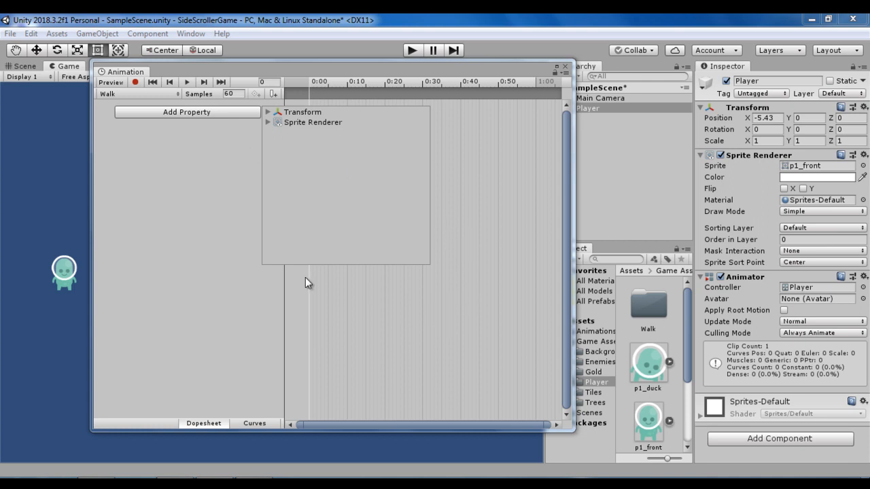
click(323, 320)
double_click(660, 304)
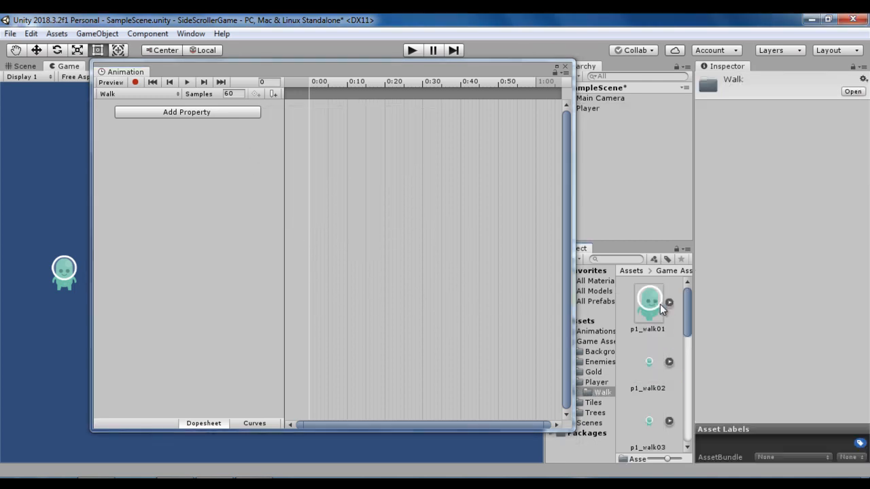
click(652, 313)
scroll(652, 316, down, 8)
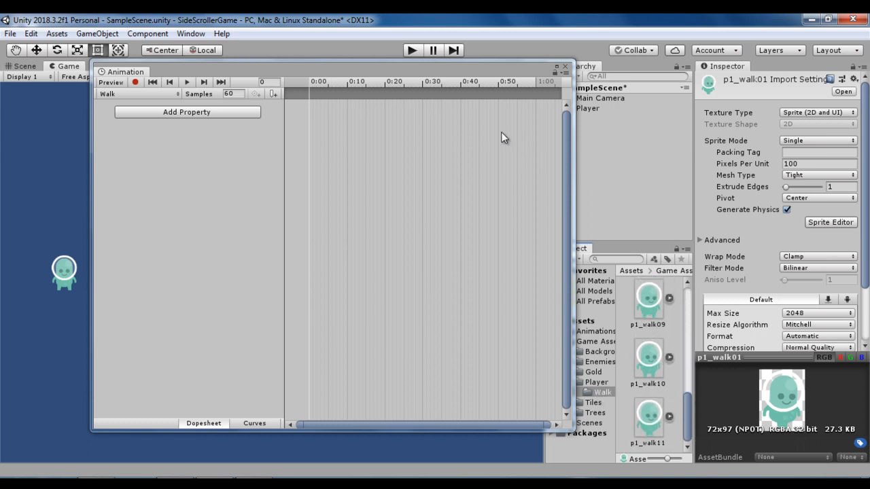
drag(494, 65, 427, 57)
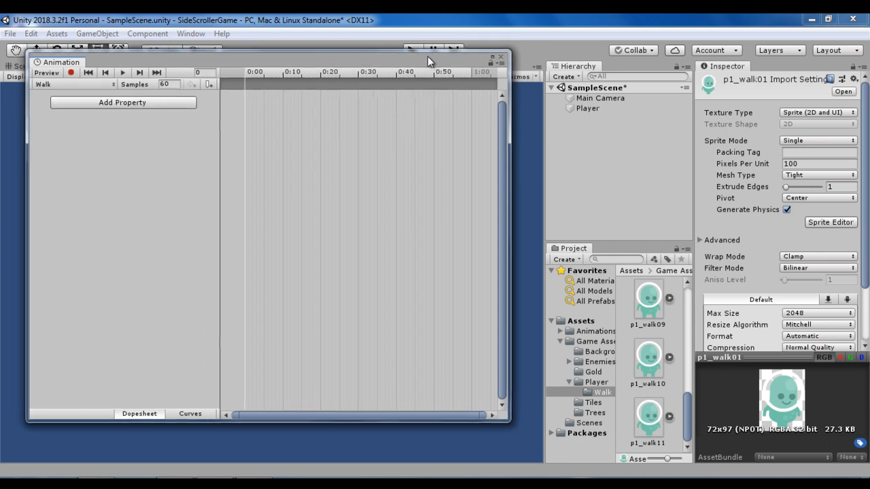
click(596, 391)
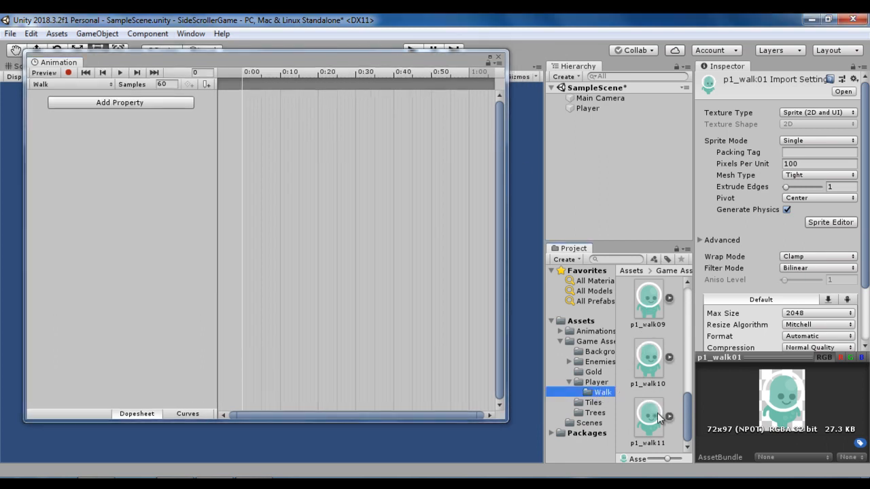
- Select the sprites p1_walk01 to p1_walk11 and add them all to the Walk clip's timeline, starting at 0:00
scroll(657, 417, up, 6)
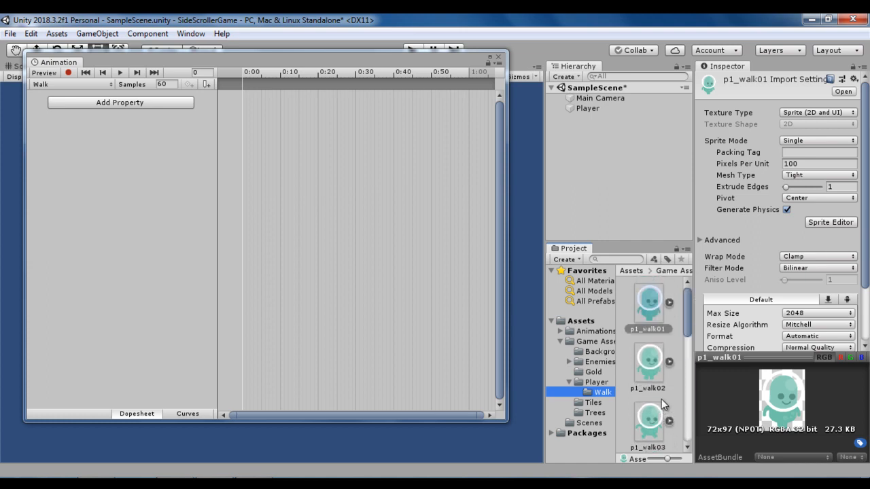
scroll(656, 401, down, 6)
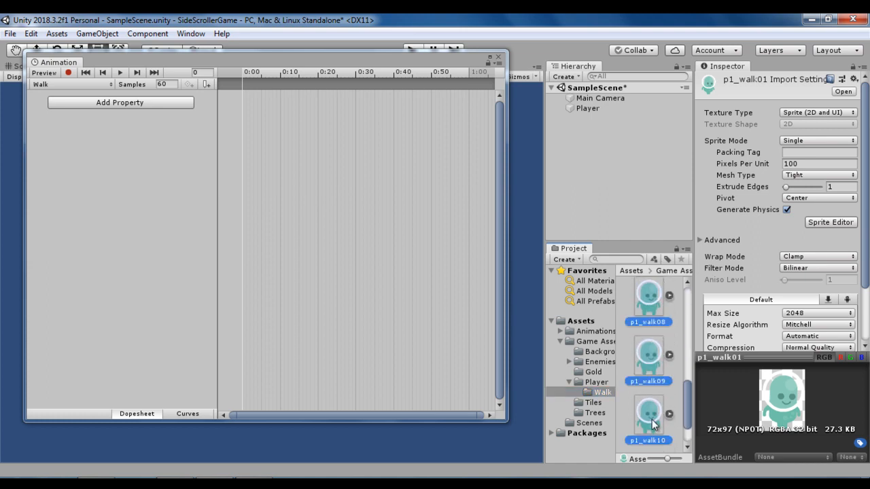
shift+click(651, 419)
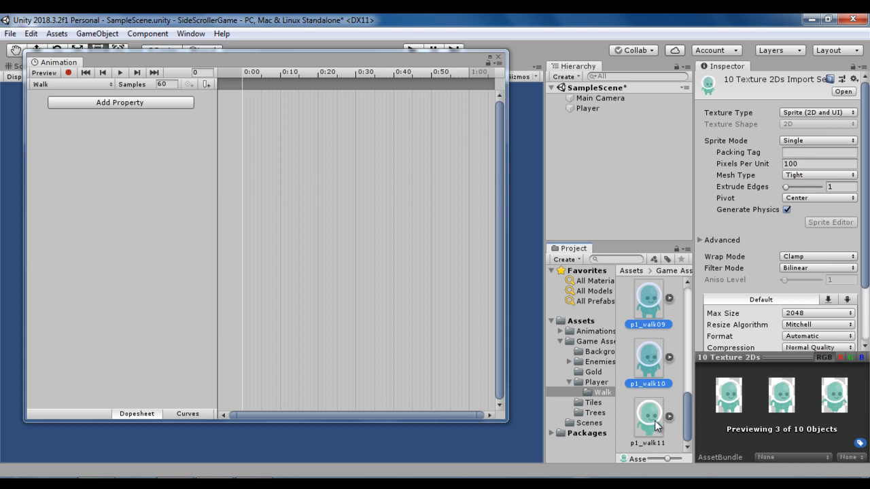
shift+click(656, 420)
scroll(657, 421, up, 8)
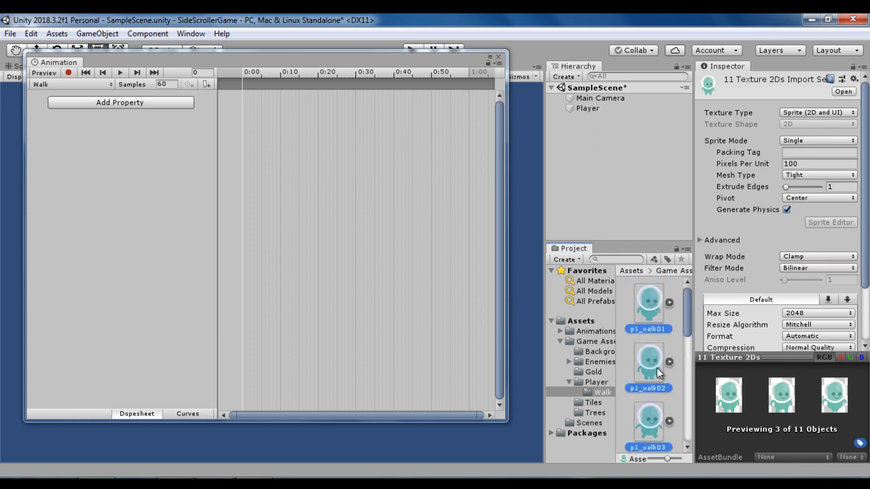
drag(654, 322, 317, 148)
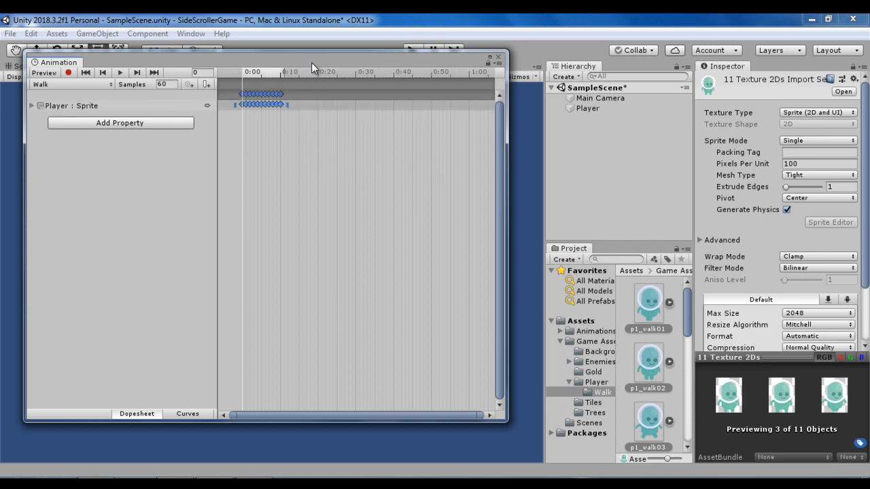
- Move the Animation window off the character and play the Walk clip to check its speed
drag(311, 63, 471, 64)
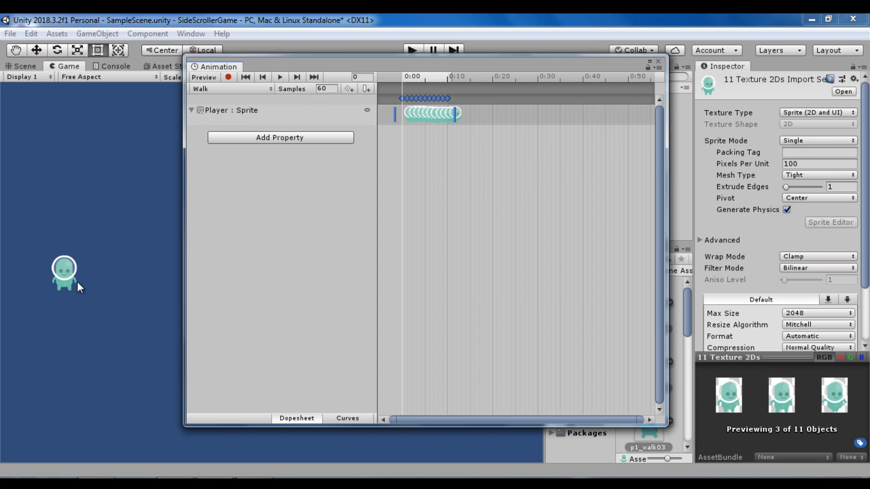
click(278, 78)
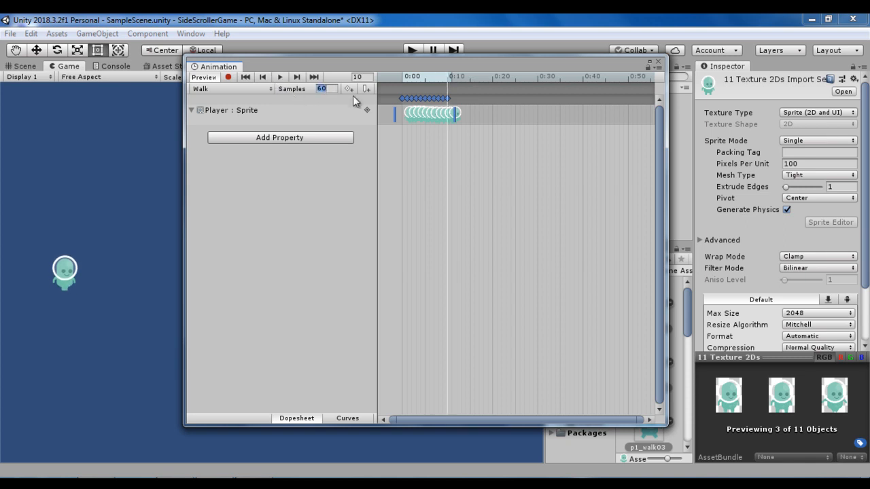
drag(422, 121, 441, 121)
- Select all the Walk clip's keyframes except the first and shift them together so they start at 0:05
scroll(416, 126, up, 4)
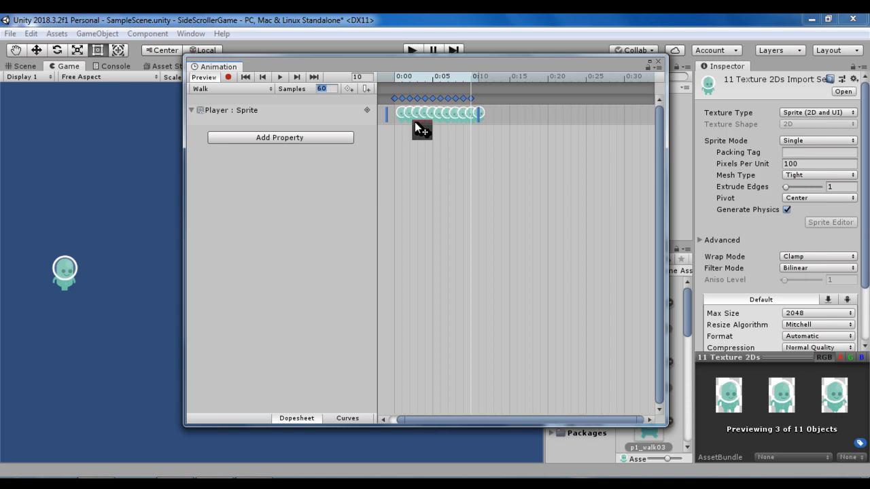
scroll(415, 122, up, 5)
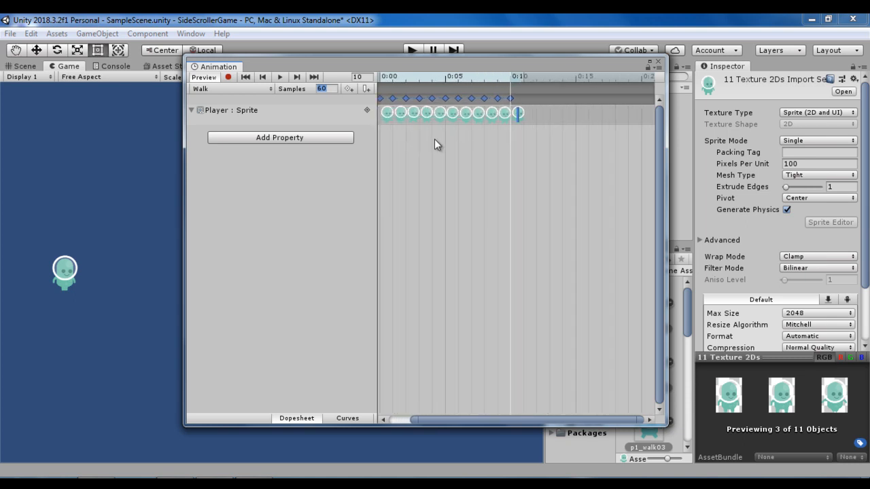
click(421, 136)
click(393, 99)
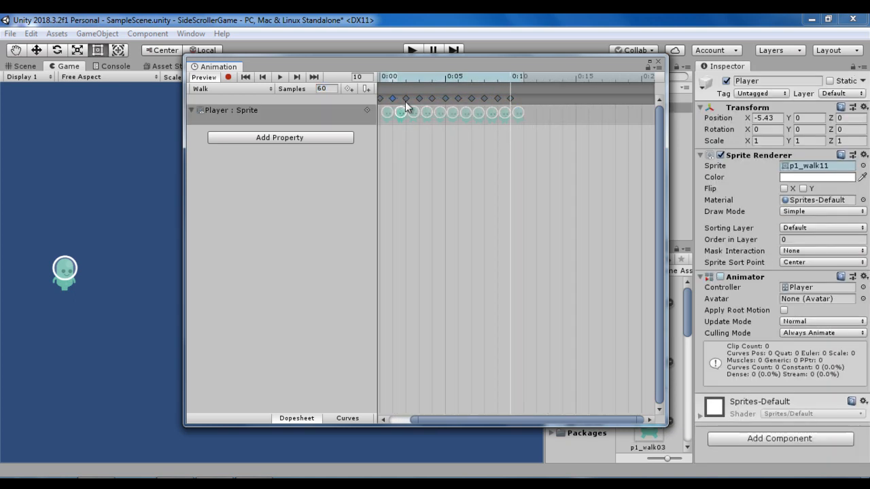
shift+click(508, 100)
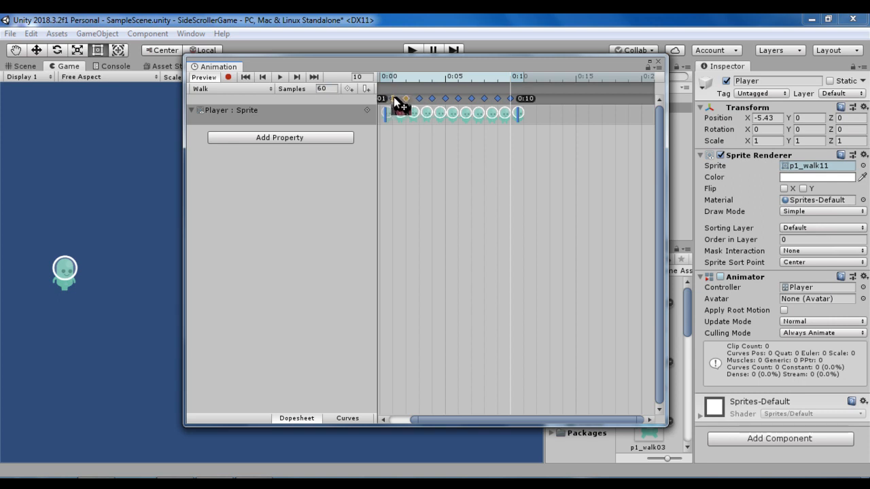
drag(395, 99, 455, 97)
key(q)
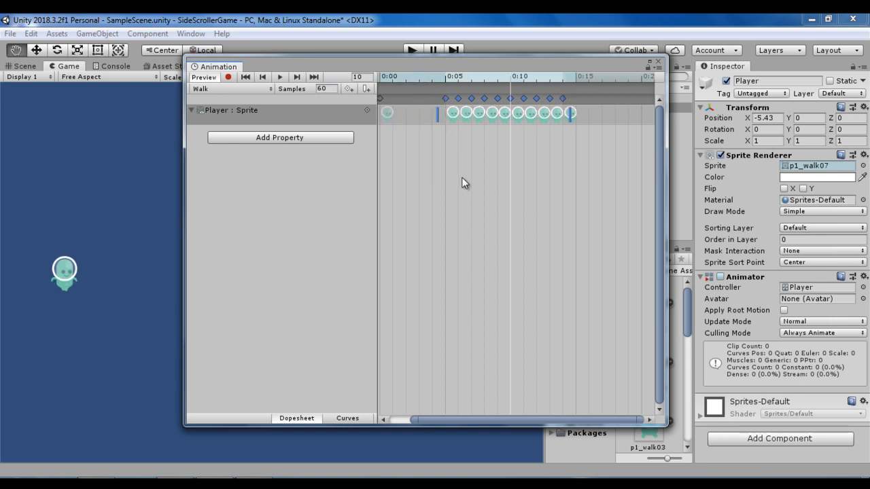
- Place the Walk clip's third and fourth keyframes at 0:10 and 0:15, shifting all following keyframes along with them
scroll(464, 163, down, 1)
key(t)
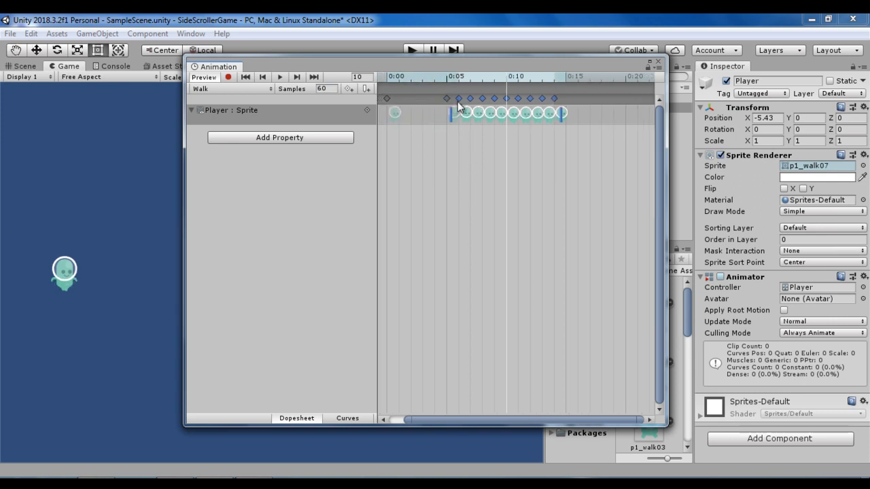
alt+drag(462, 100, 516, 99)
scroll(497, 197, down, 5)
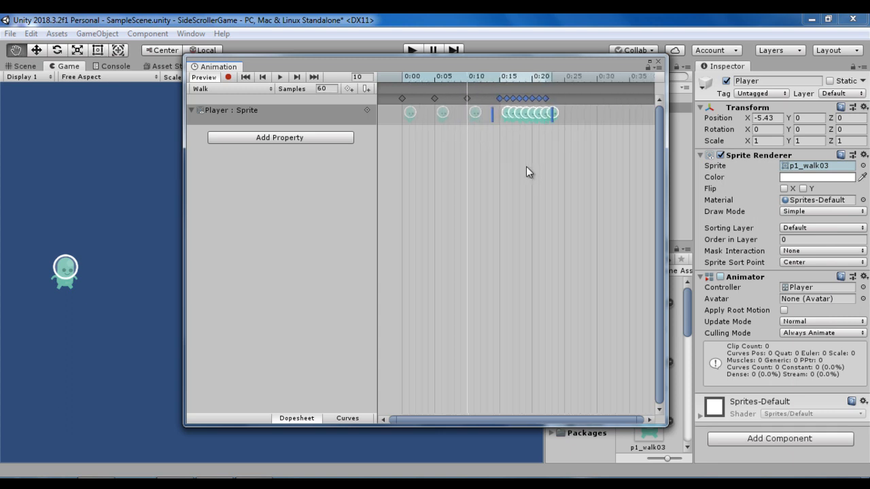
- Space the fifth to ninth Walk keyframes five frames apart at 0:20, 0:25, 0:30, 0:35 and 0:40
scroll(526, 167, down, 4)
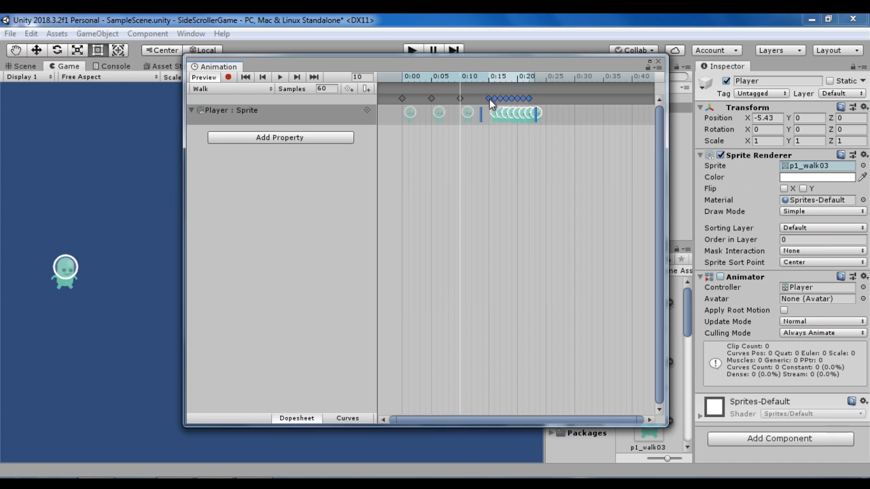
drag(490, 102, 517, 99)
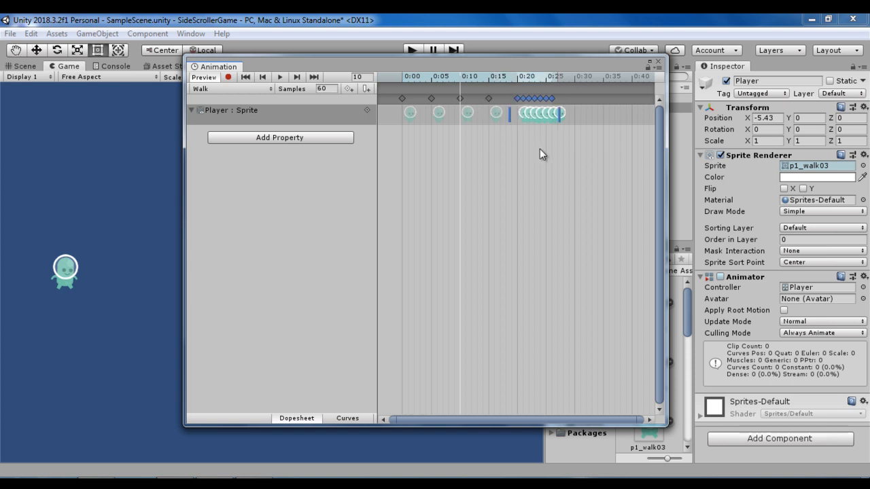
scroll(540, 148, down, 2)
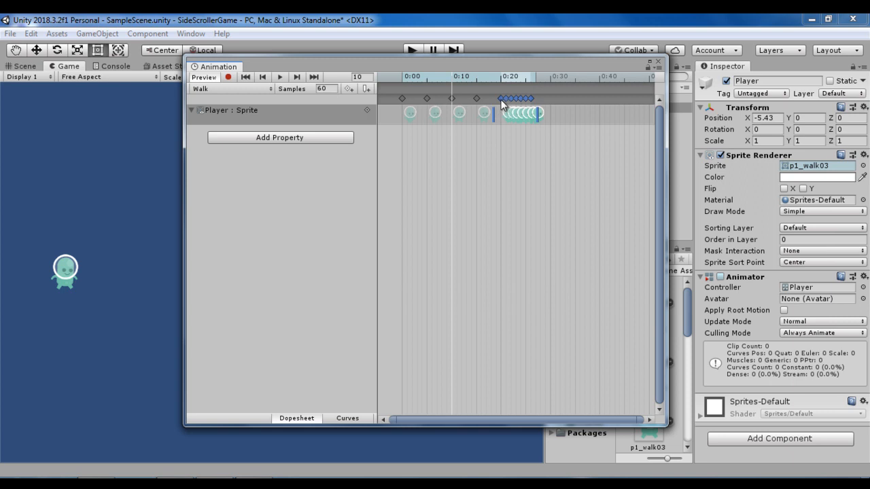
key(q)
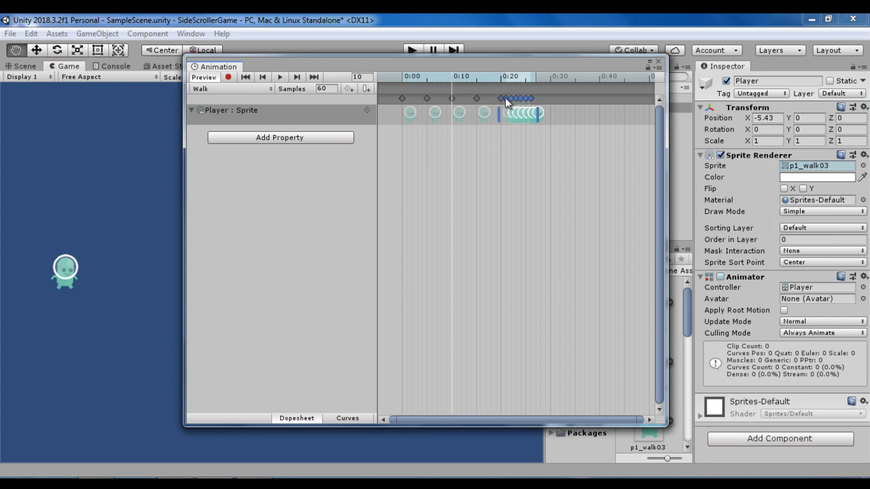
key(t)
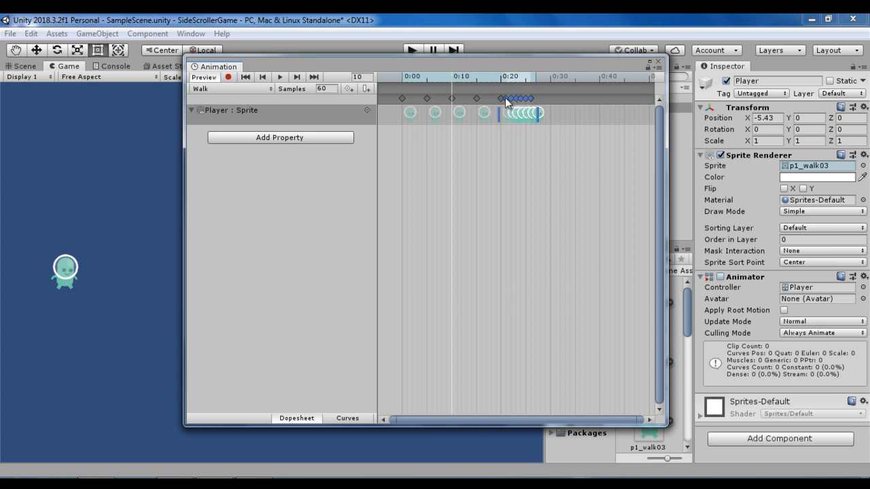
drag(506, 102, 565, 104)
scroll(581, 119, down, 2)
scroll(555, 136, down, 1)
scroll(555, 136, down, 1)
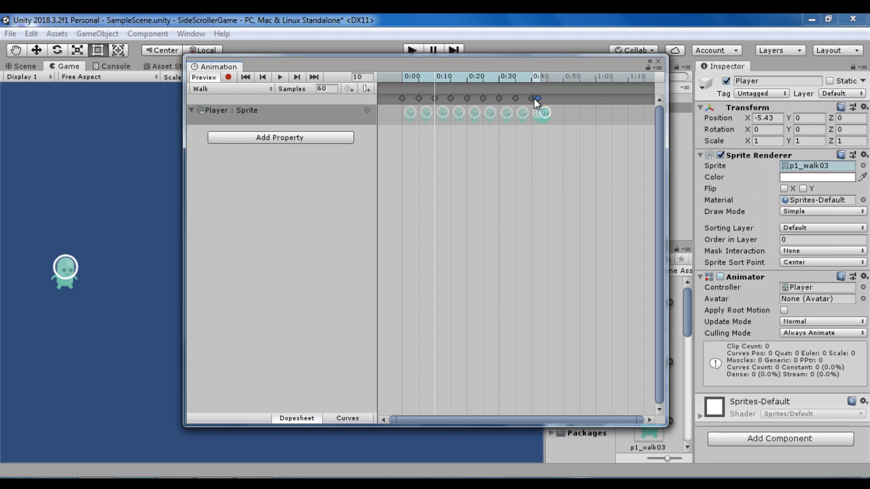
- Place the last two Walk keyframes at 0:45 and 0:50
click(535, 101)
drag(536, 101, 561, 102)
scroll(543, 110, up, 4)
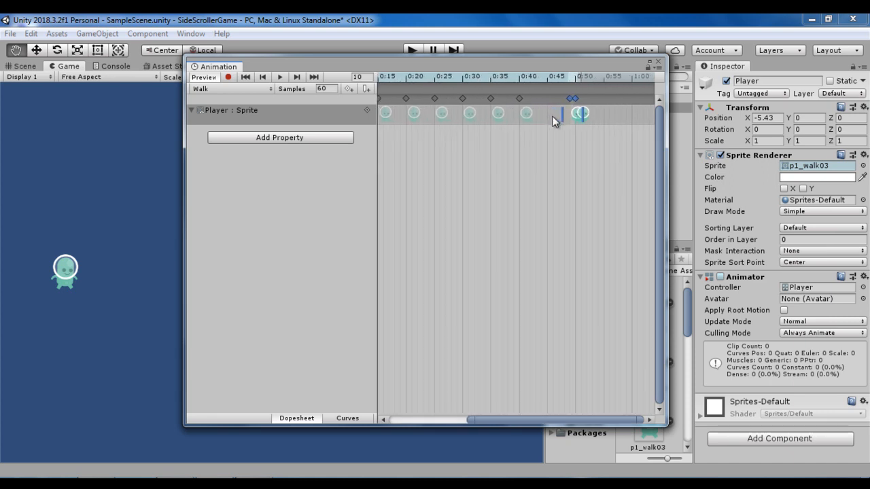
scroll(555, 119, up, 2)
mouse_move(579, 100)
mouse_down()
mouse_move(547, 97)
mouse_move(581, 99)
mouse_up()
scroll(527, 177, down, 1)
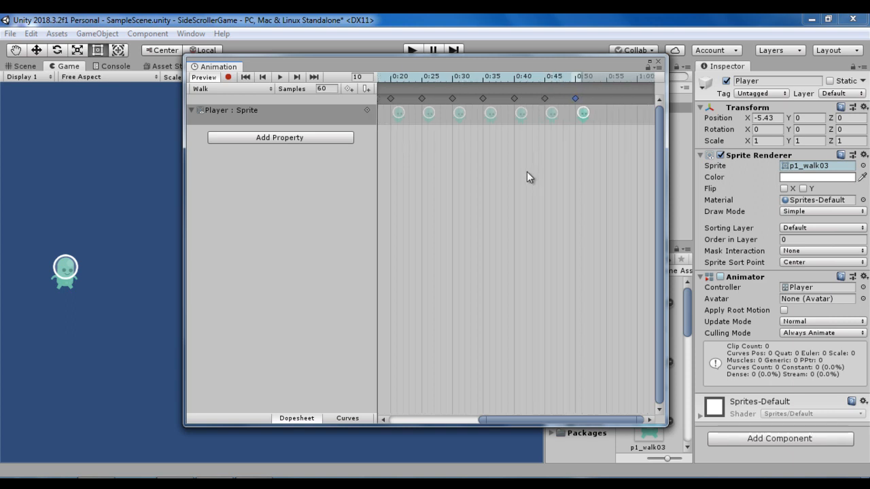
- Set the Walk clip's sample rate to 50 and play the clip to check its speed
scroll(523, 236, down, 3)
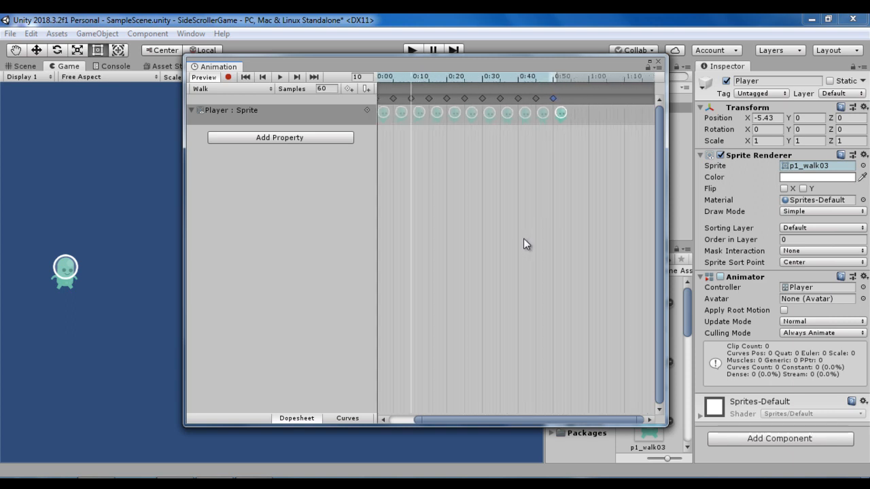
scroll(526, 245, down, 2)
scroll(544, 245, up, 2)
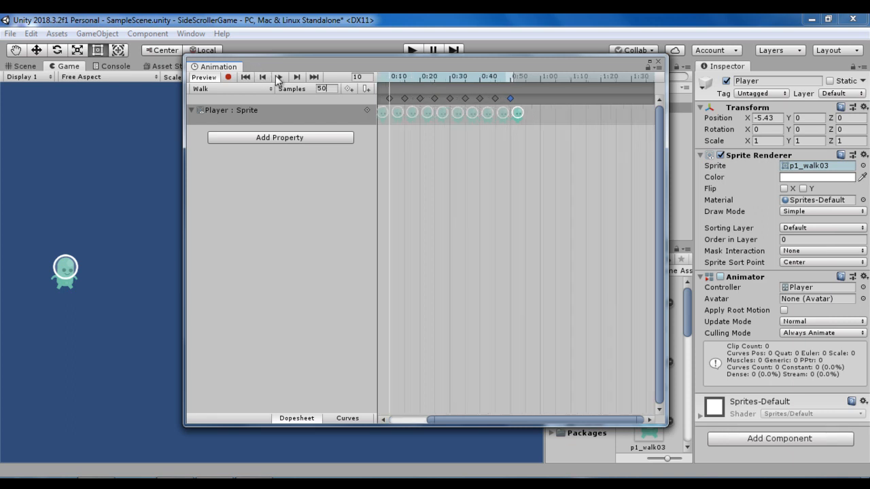
click(277, 77)
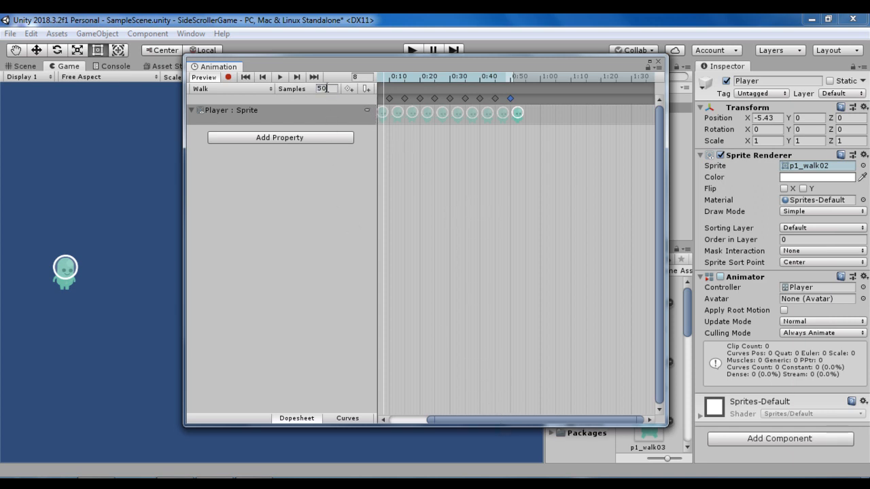
key(Return)
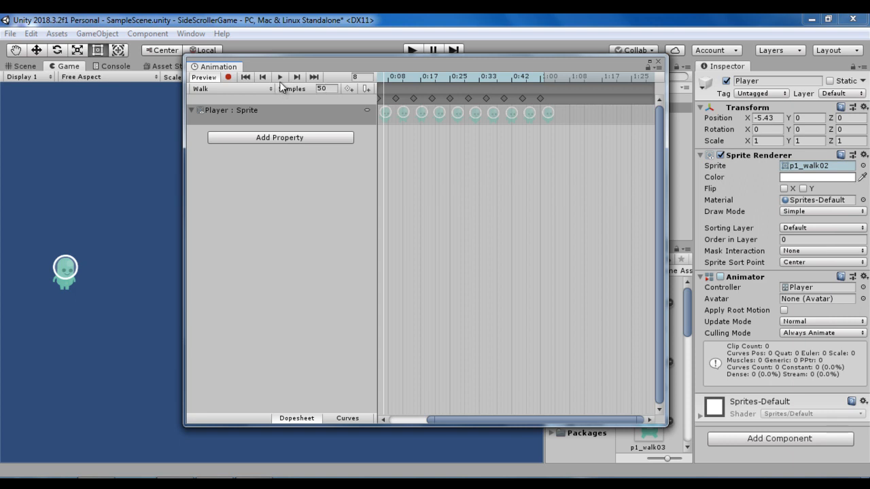
click(279, 77)
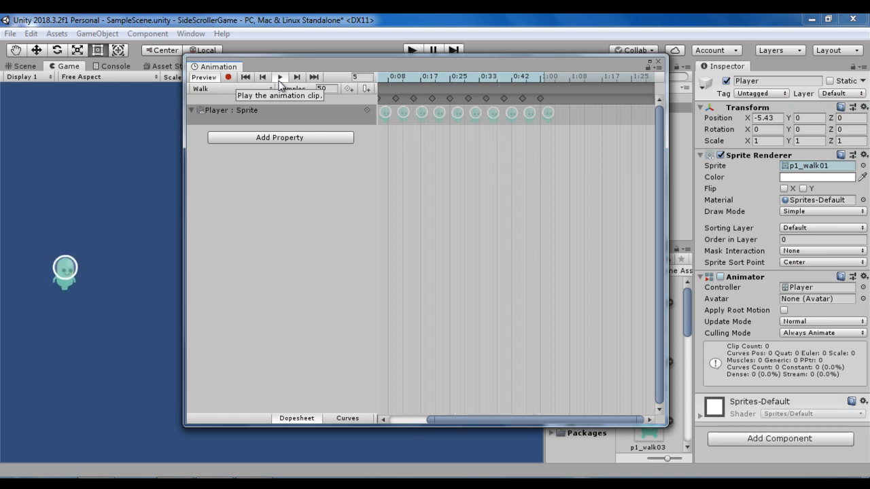
- Move the Animation window clear of the project assets and open the Player sprite folder to find the p1_front and p1_stand sprites
drag(507, 66, 374, 66)
click(602, 383)
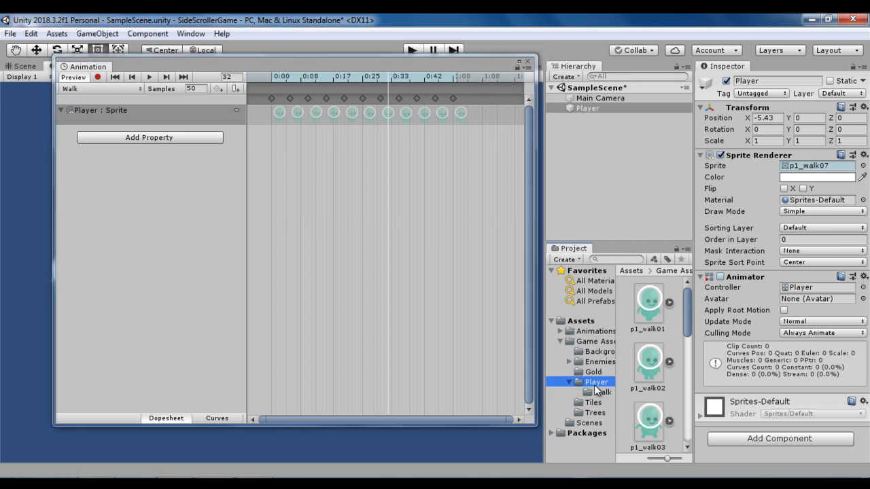
scroll(678, 366, down, 2)
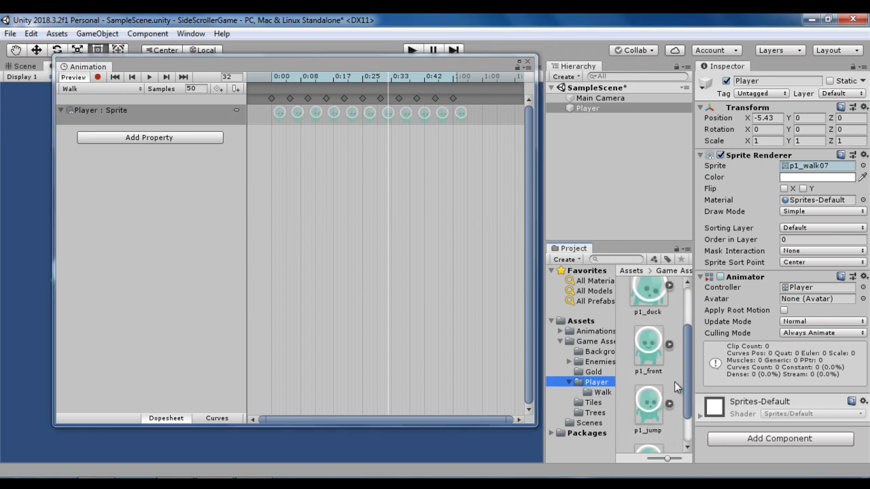
scroll(673, 398, down, 2)
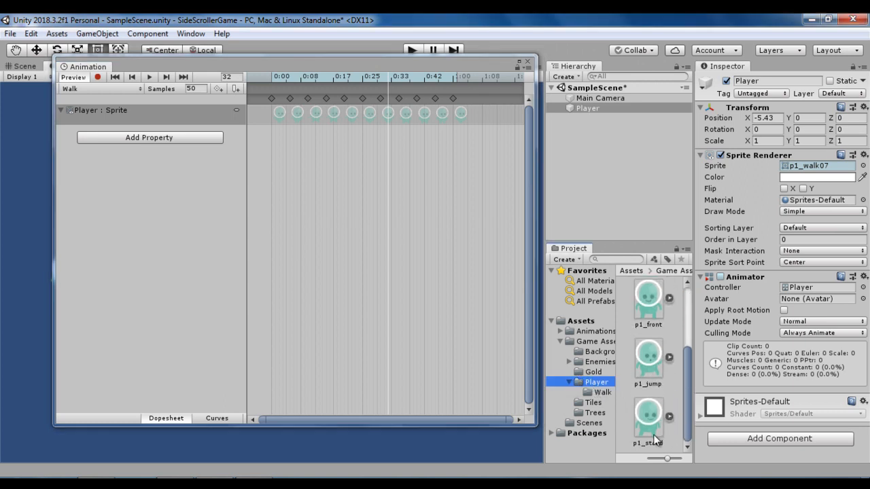
scroll(654, 435, up, 1)
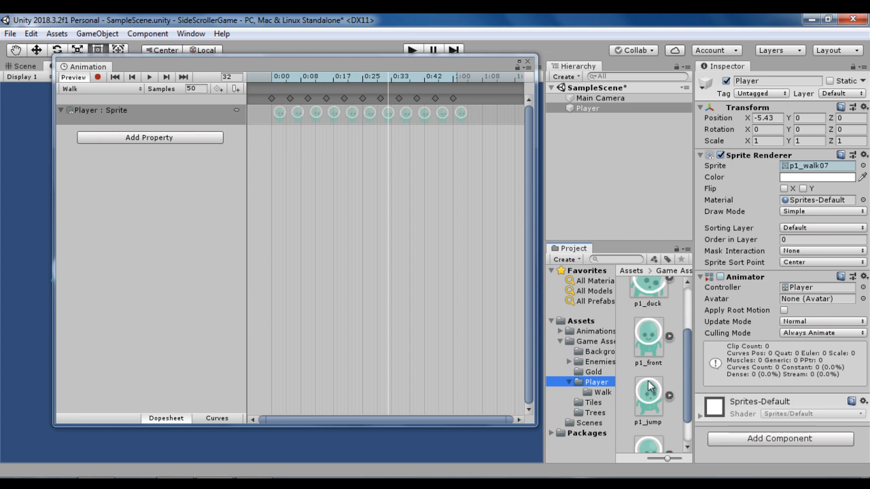
scroll(659, 383, down, 1)
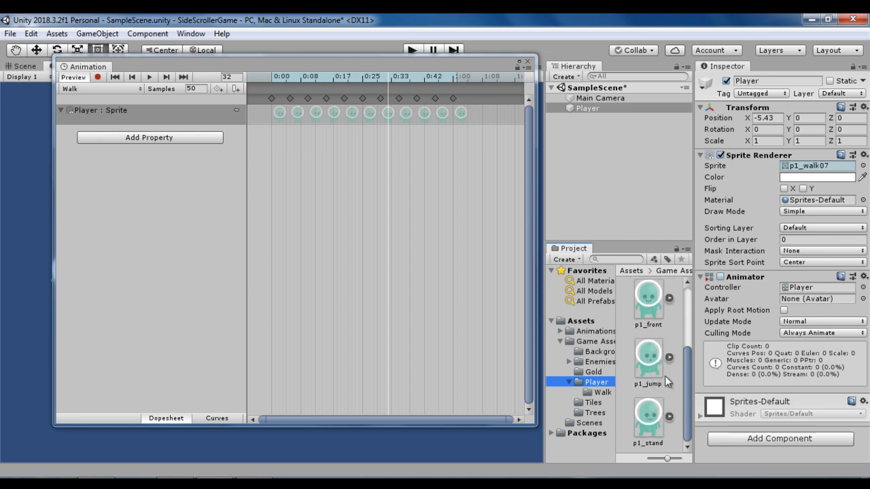
- Create a new animation clip for the Player named Idle in the Animations/Player folder
click(112, 88)
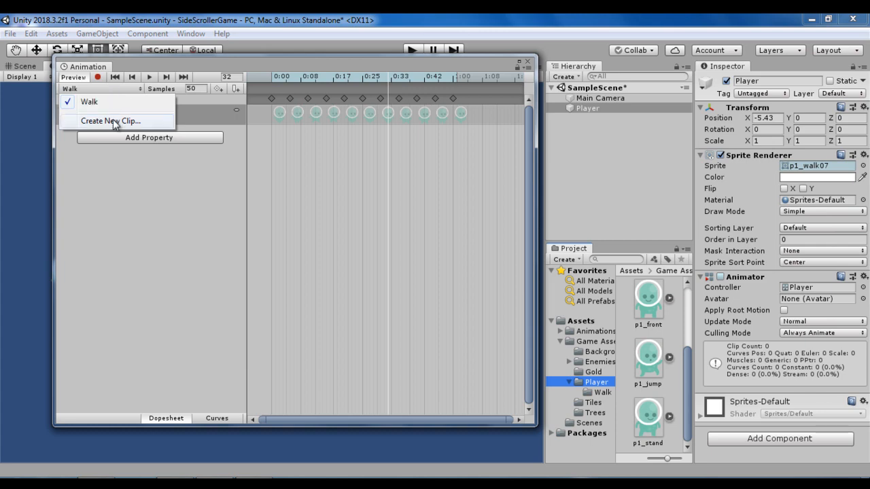
click(113, 120)
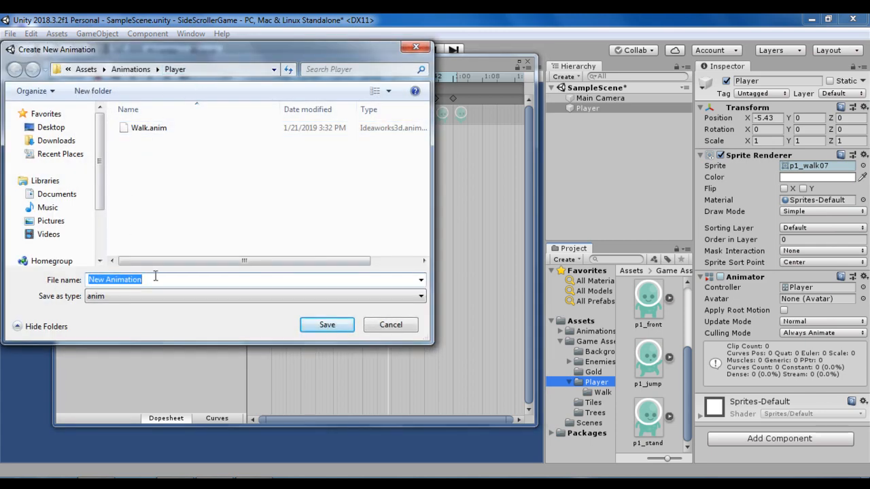
text(Idle)
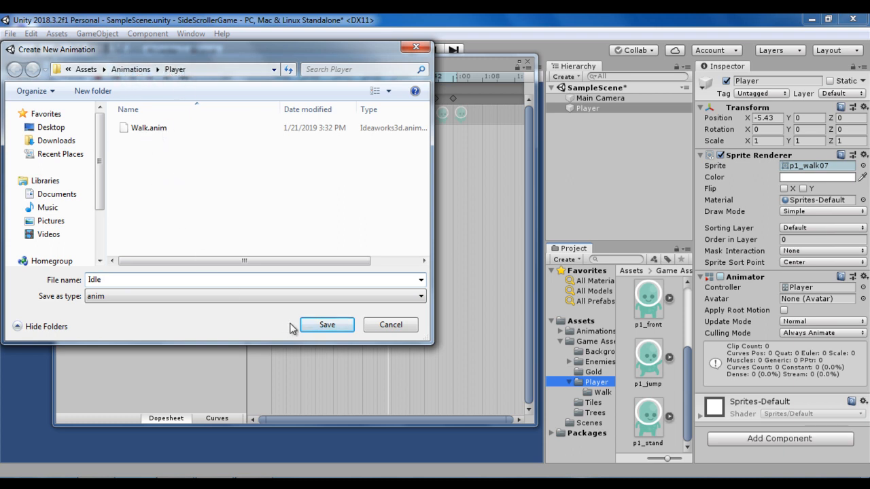
click(327, 325)
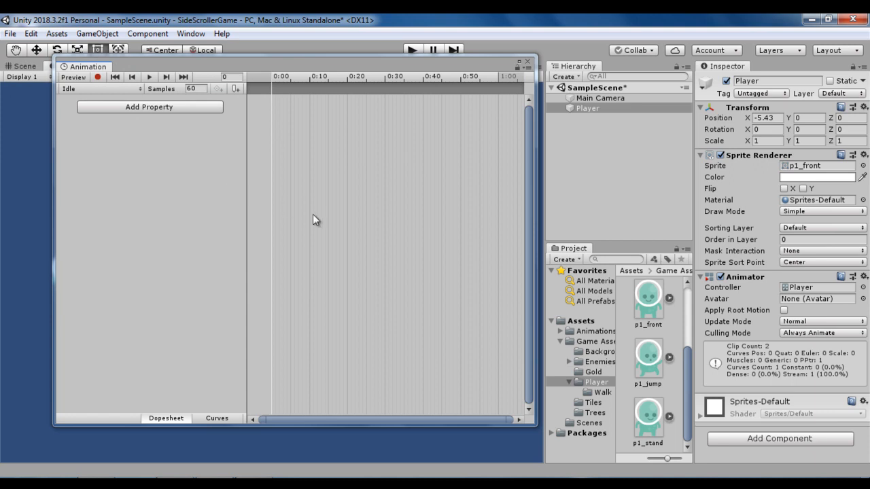
- Add the p1_front sprite at 0:00 and the p1_stand sprite at 0:10 to the Idle clip's timeline
click(653, 319)
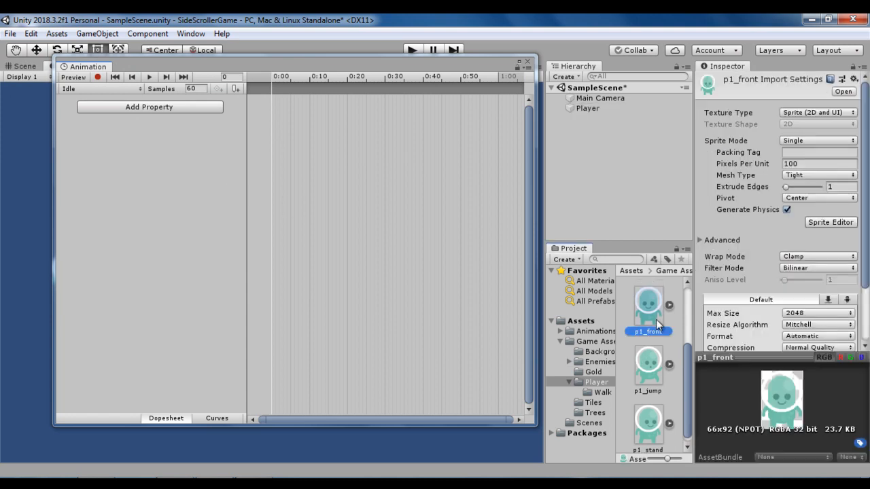
scroll(665, 420, down, 1)
ctrl+click(650, 417)
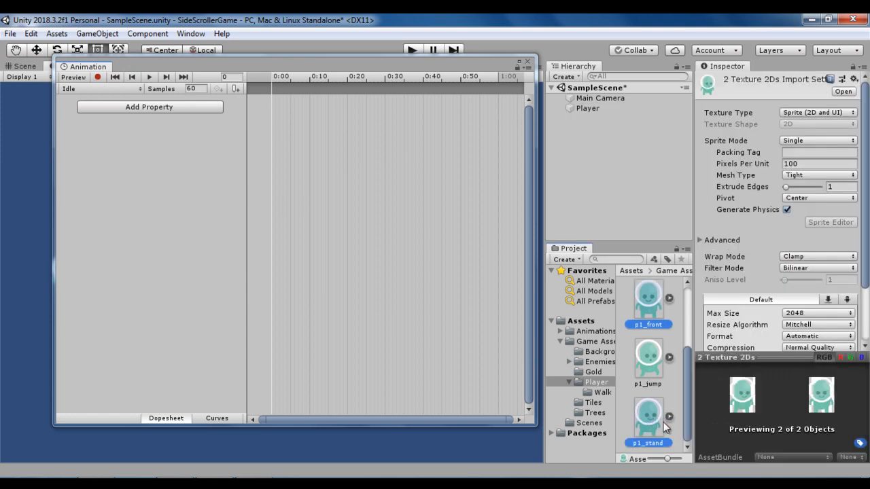
click(648, 315)
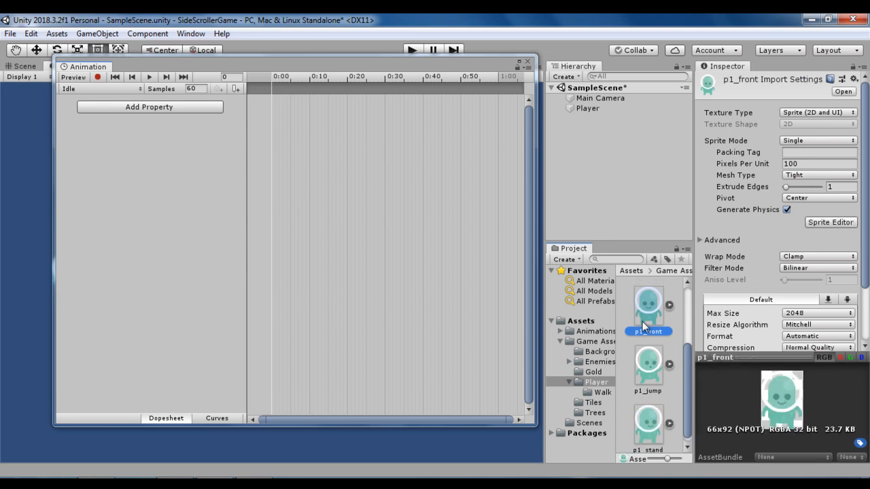
drag(647, 316, 290, 115)
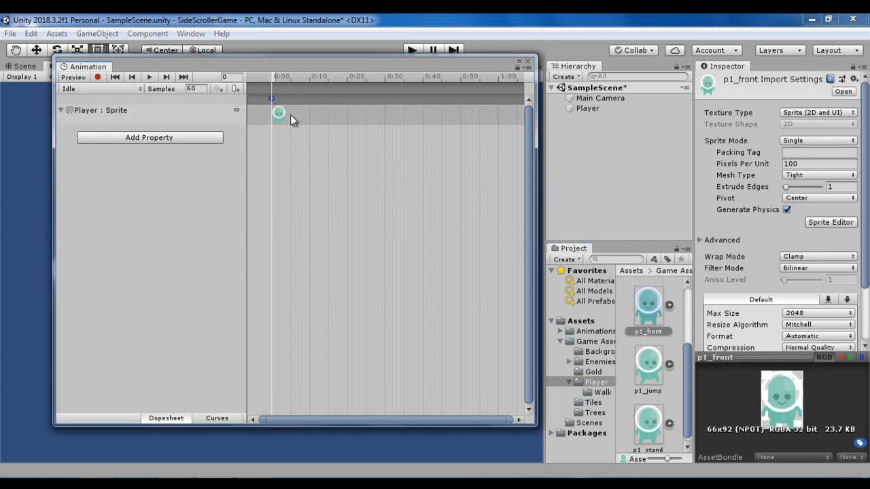
click(309, 81)
drag(648, 424, 311, 105)
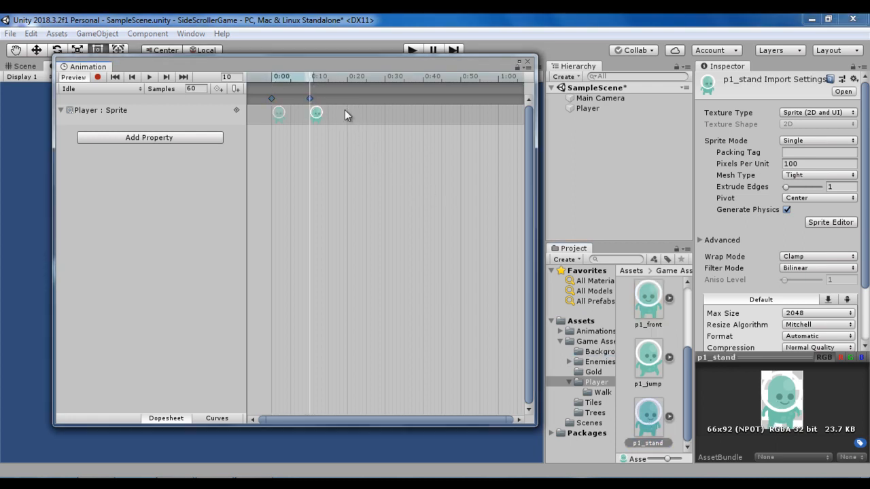
- Move the Animation window off the character and shift the Idle clip's p1_stand keyframe to 0:30
drag(315, 63, 567, 68)
drag(572, 103, 638, 102)
click(525, 104)
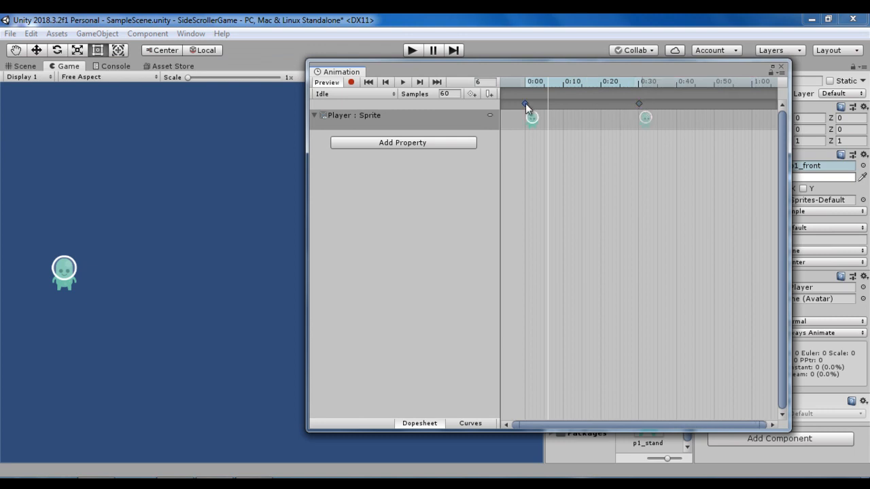
- Add the p1_front sprite to the Idle timeline at 1:00 and play the clip with the character in view
drag(748, 85, 751, 85)
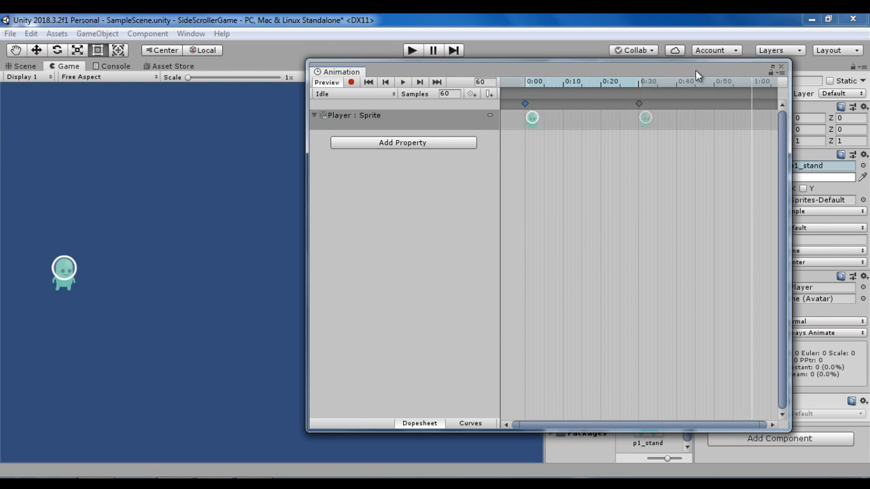
drag(695, 70, 475, 64)
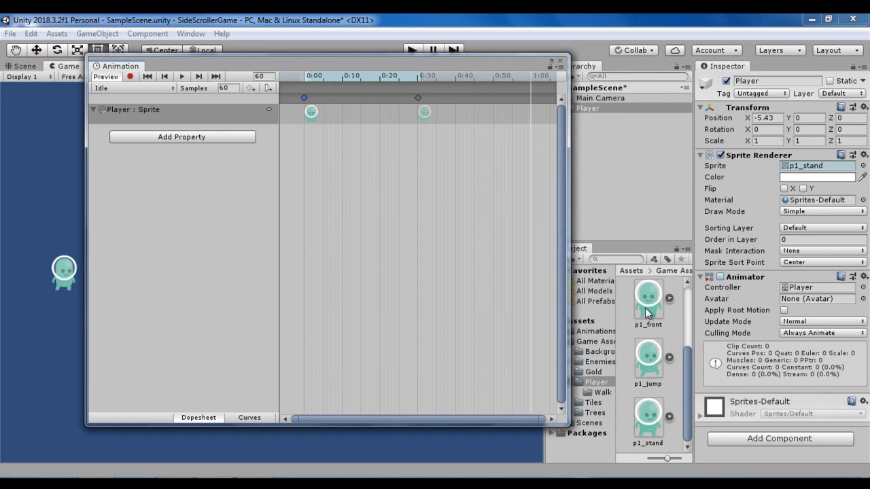
scroll(653, 306, up, 1)
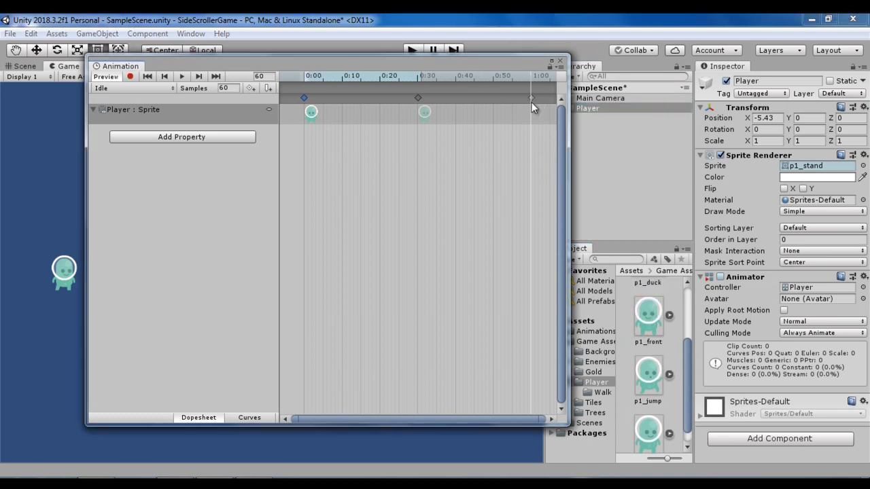
double_click(531, 102)
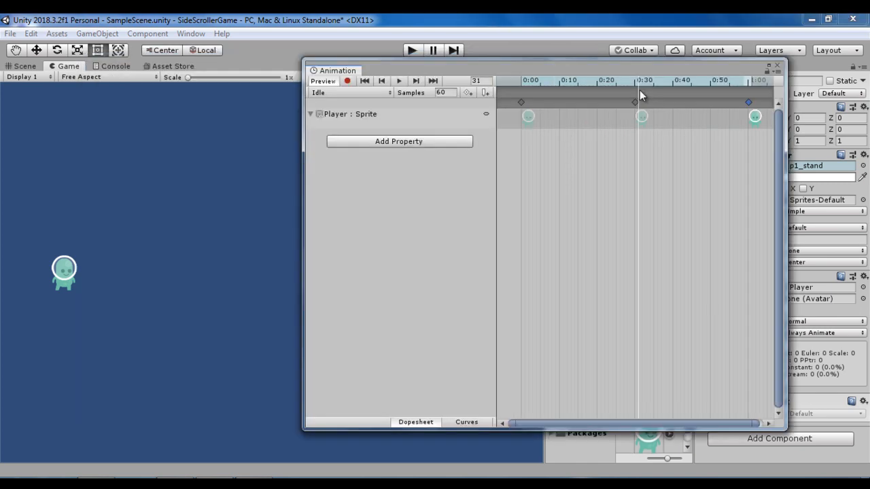
drag(639, 89, 643, 90)
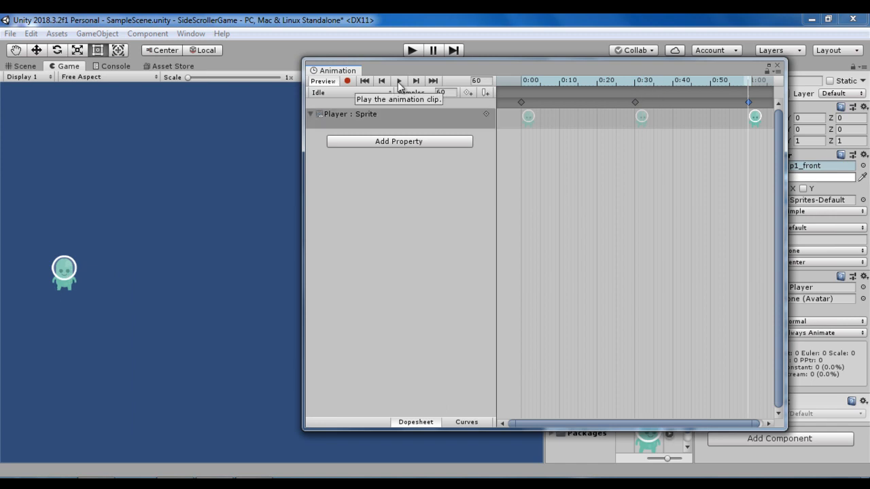
click(399, 83)
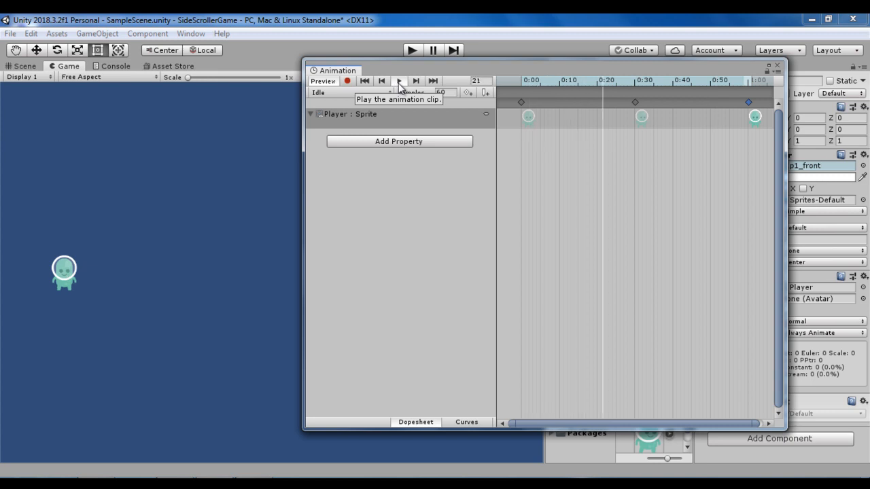
- Stop the Idle clip's playback and move the Animation window clear of the character and the Inspector
click(398, 81)
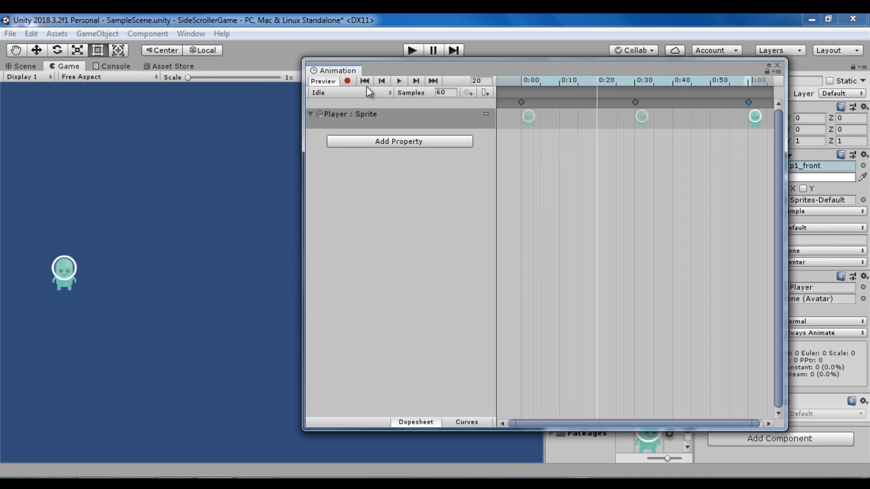
drag(391, 72, 505, 104)
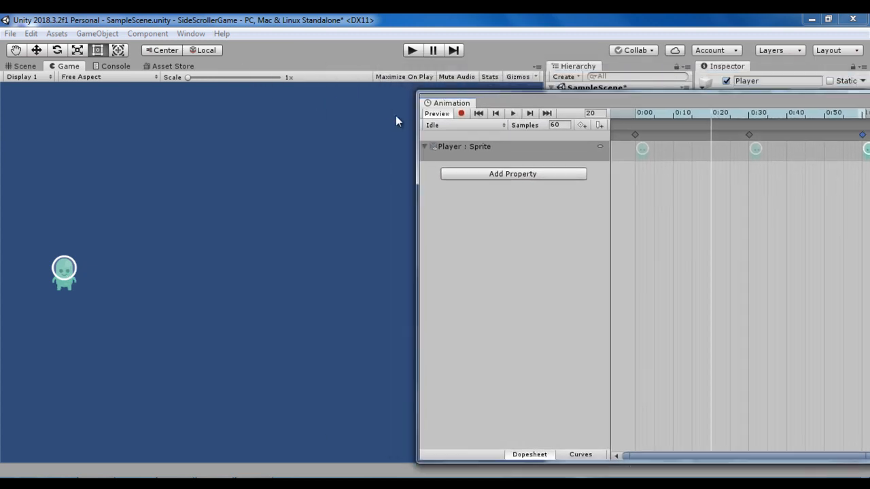
drag(439, 105, 192, 141)
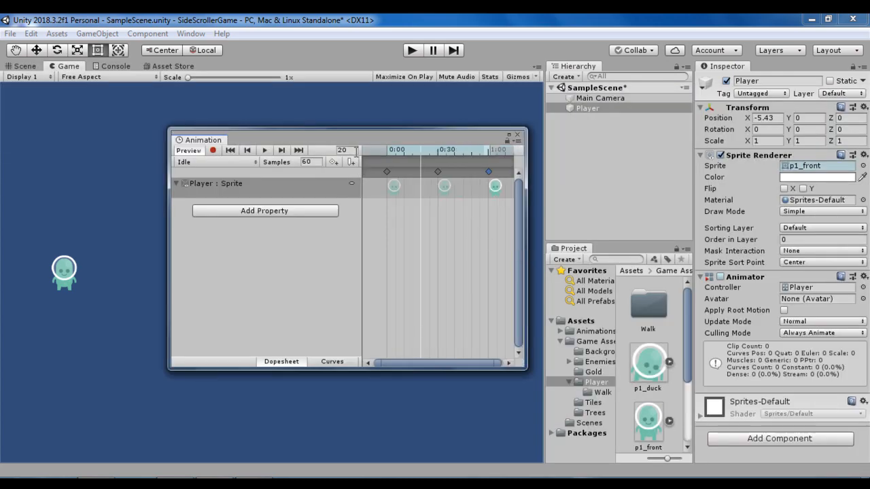
drag(353, 139, 395, 152)
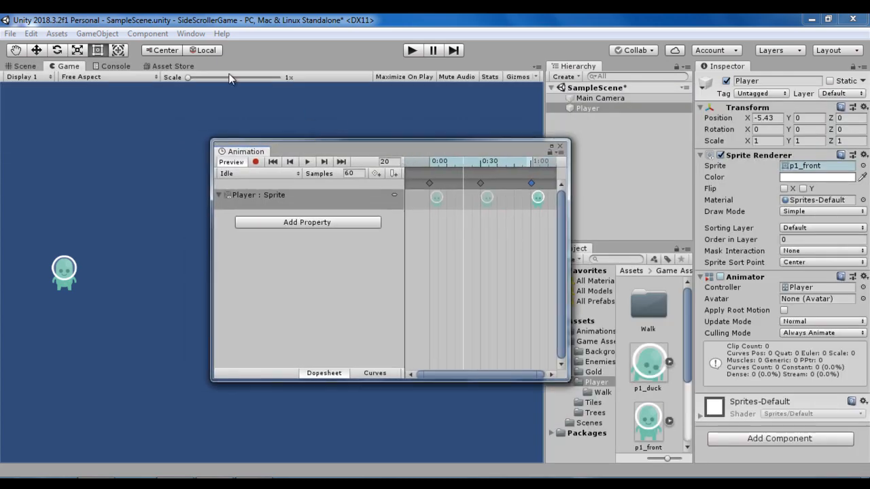
- Open the Animator window, move the Animation window off the state graph, and select the Player object
click(191, 33)
mouse_move(170, 186)
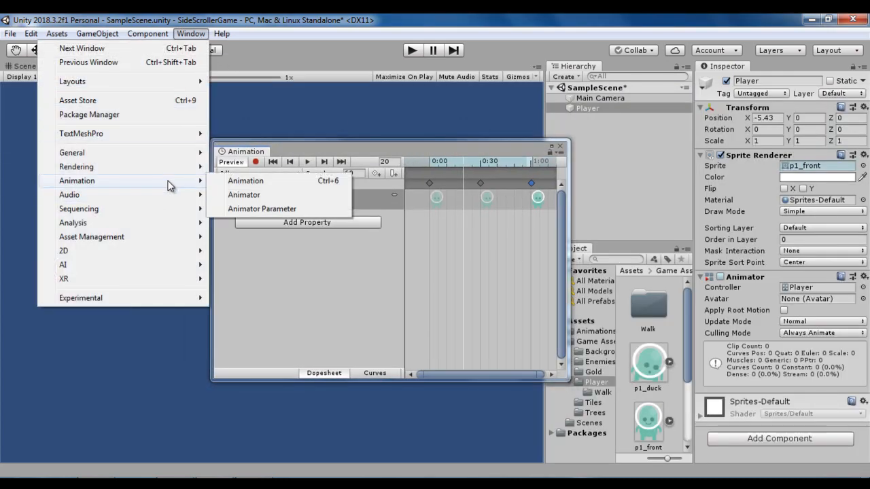
click(261, 193)
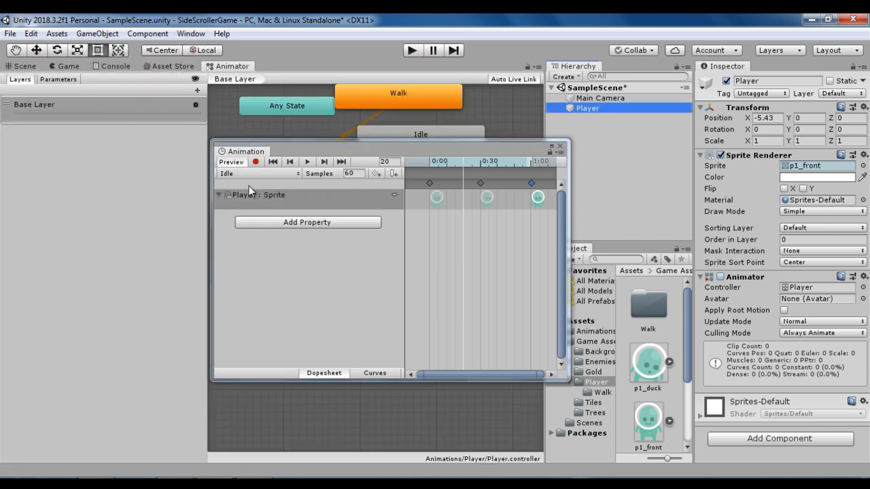
drag(275, 148, 150, 222)
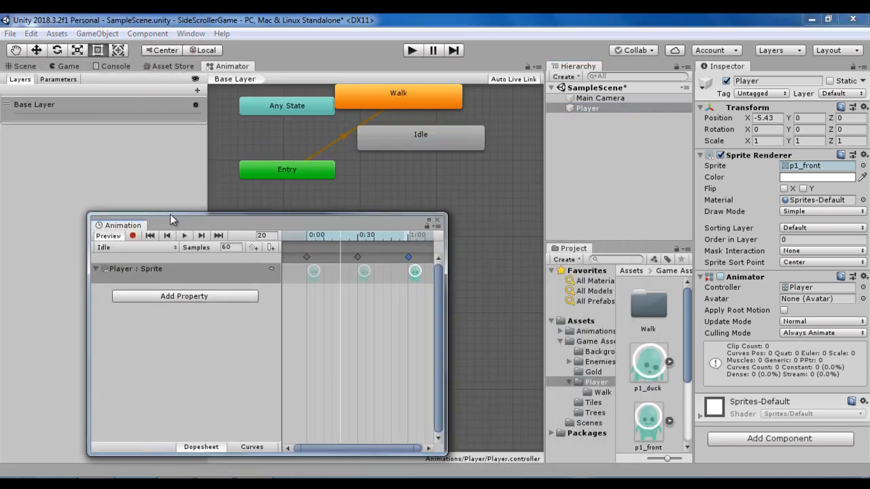
click(595, 108)
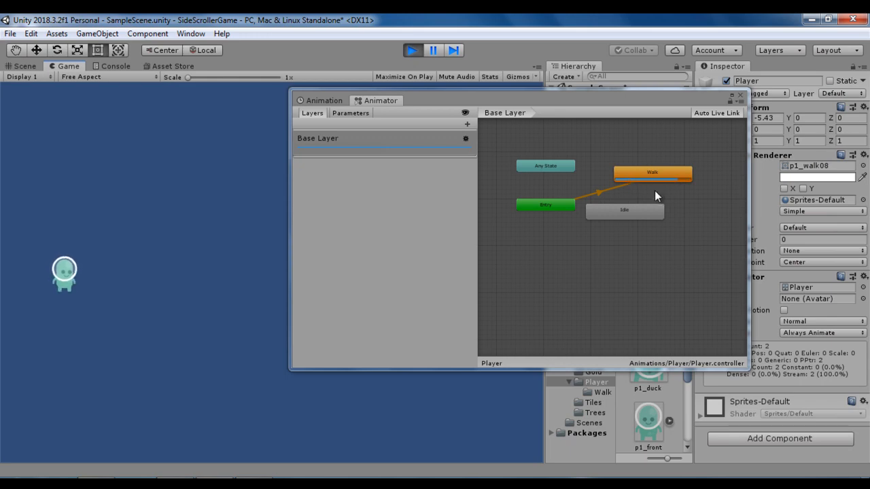
- Stop the running game and set the Idle state as the layer default state in the Player's Animator
click(411, 52)
right_click(623, 209)
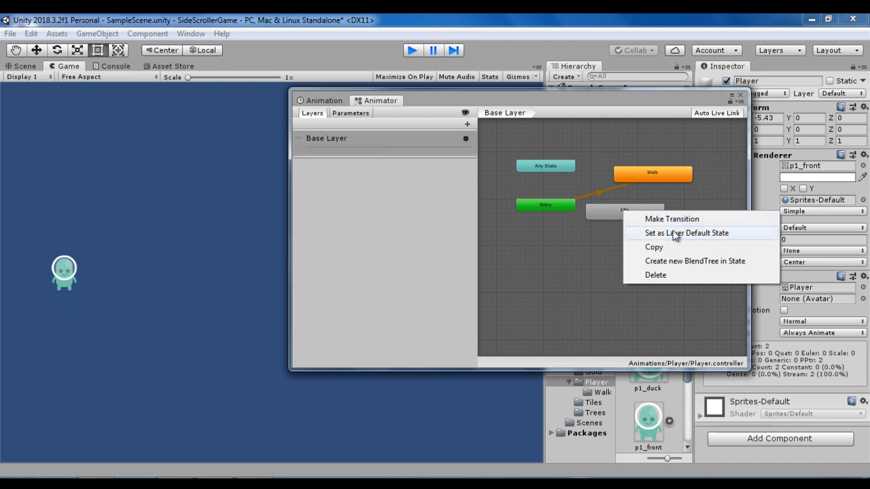
click(718, 235)
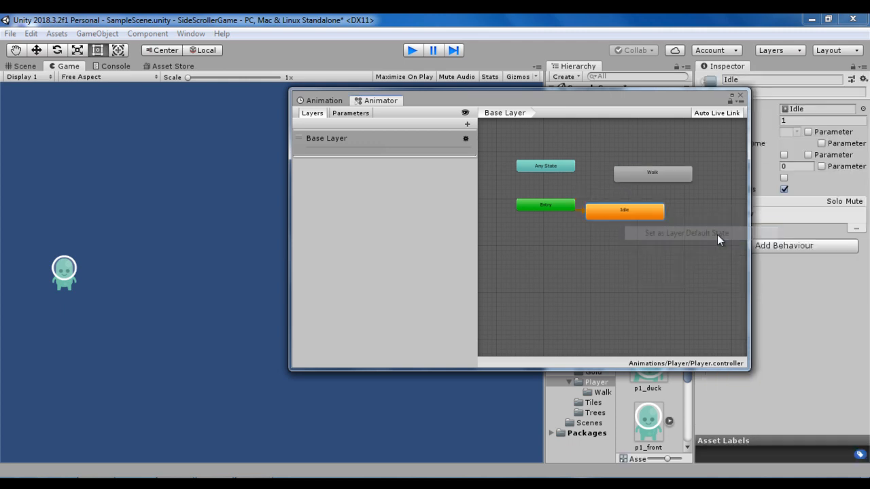
- Space the Entry and Idle nodes apart in the state graph and briefly run the game to check the starting state
drag(542, 206, 526, 200)
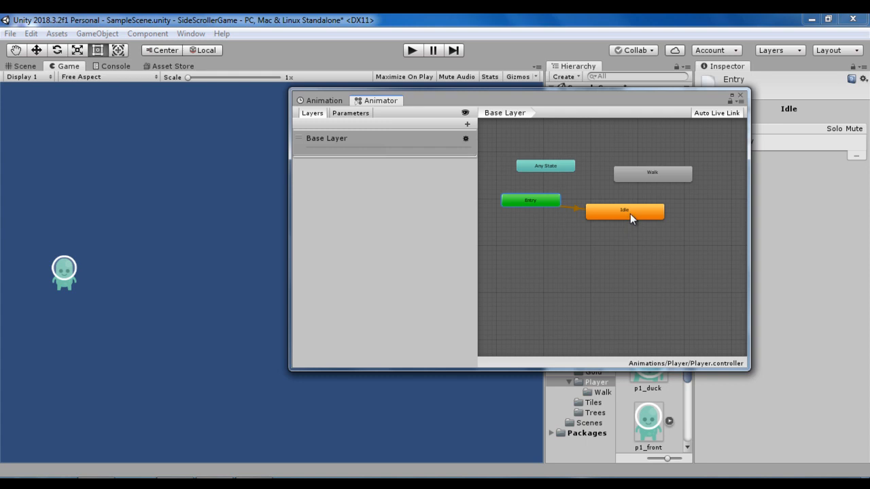
drag(633, 213, 599, 251)
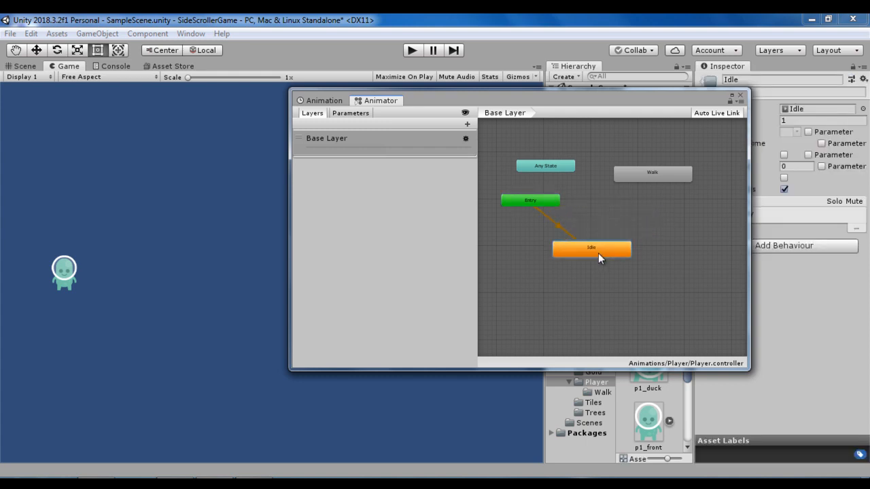
click(414, 53)
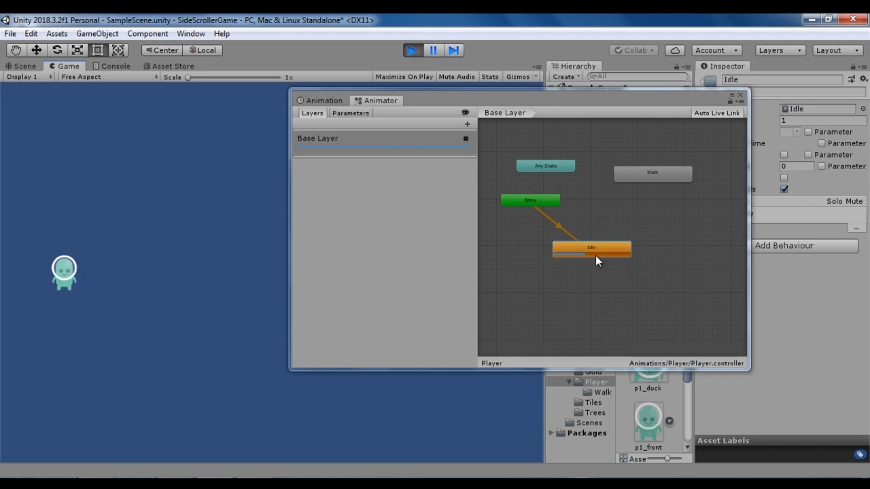
key(ctrl+p)
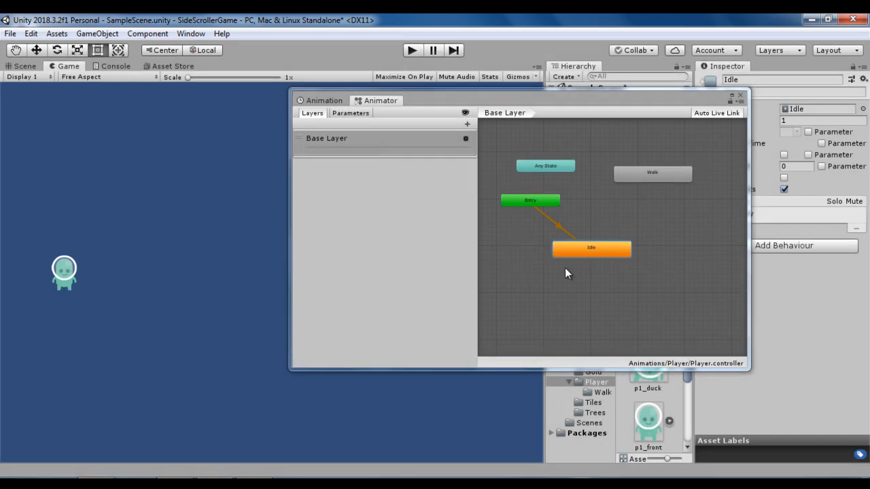
- Make a transition from the Idle state to the Walk state
right_click(597, 248)
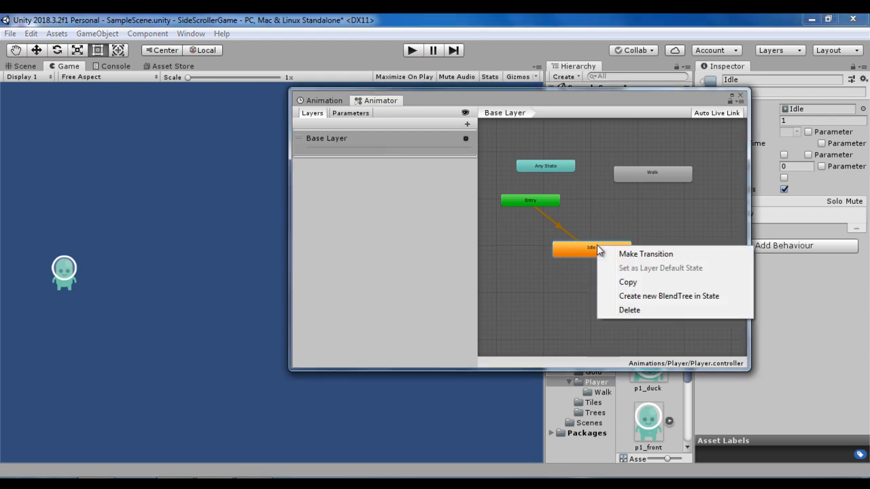
click(637, 257)
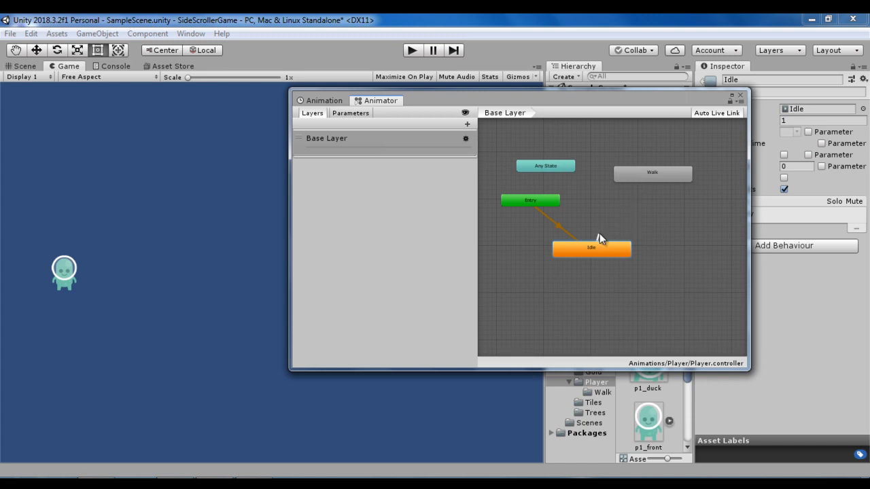
click(634, 177)
- Inspect the Idle -> Walk transition's settings and briefly run the game to see how the states switch
drag(526, 99, 369, 124)
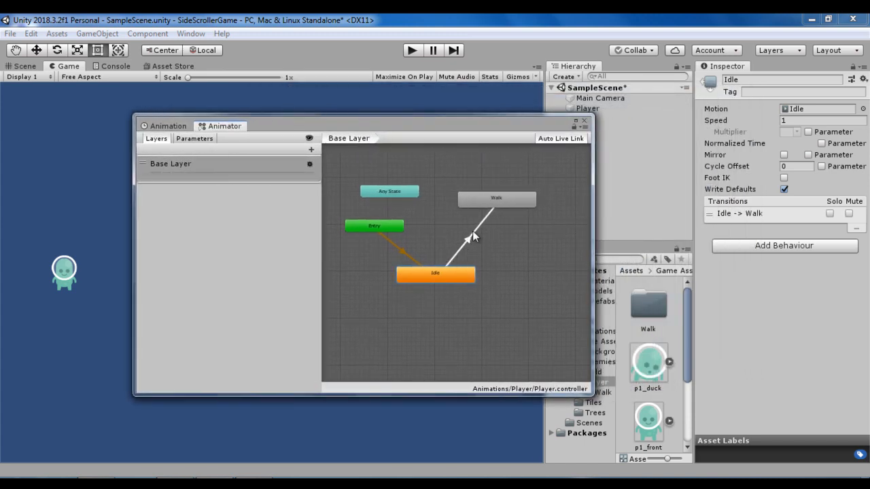
click(460, 243)
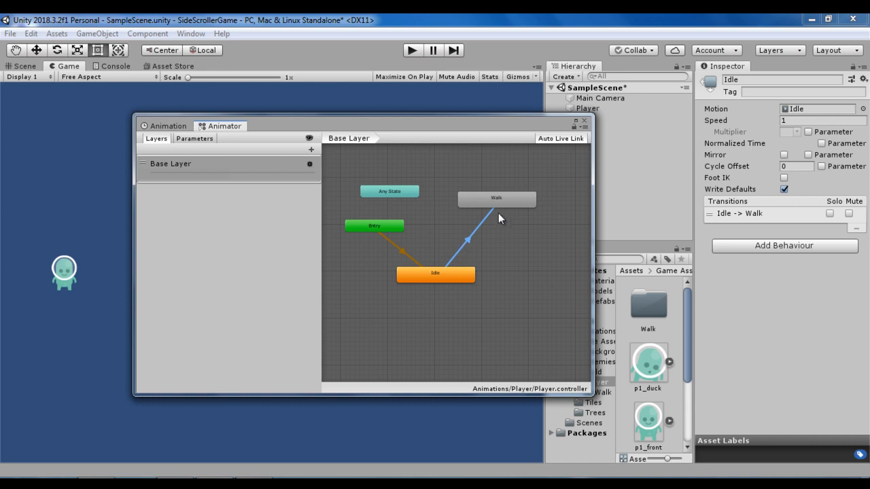
click(460, 252)
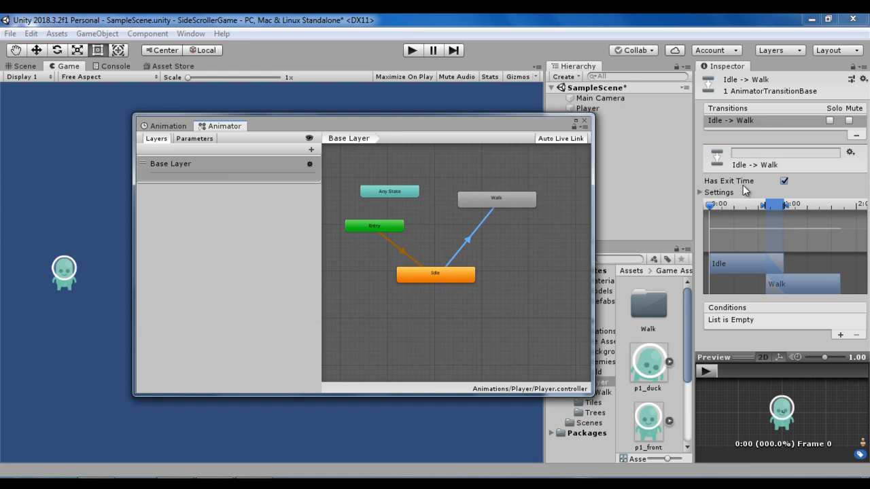
click(413, 52)
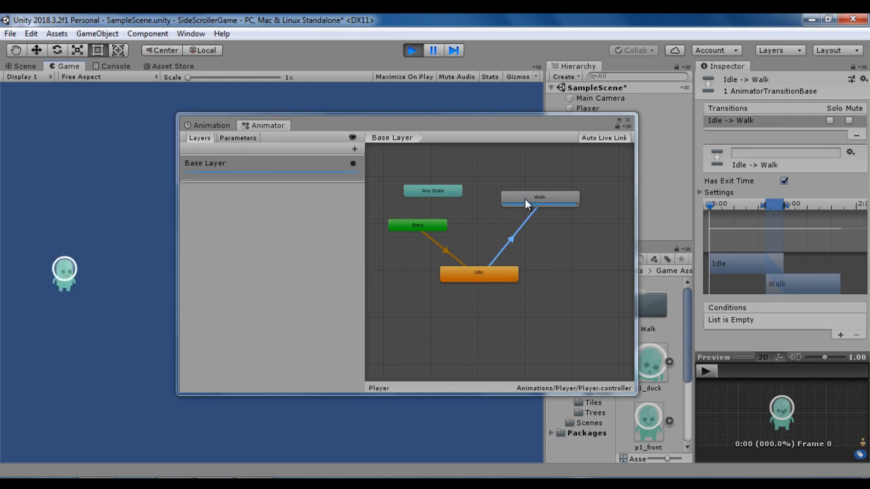
click(413, 51)
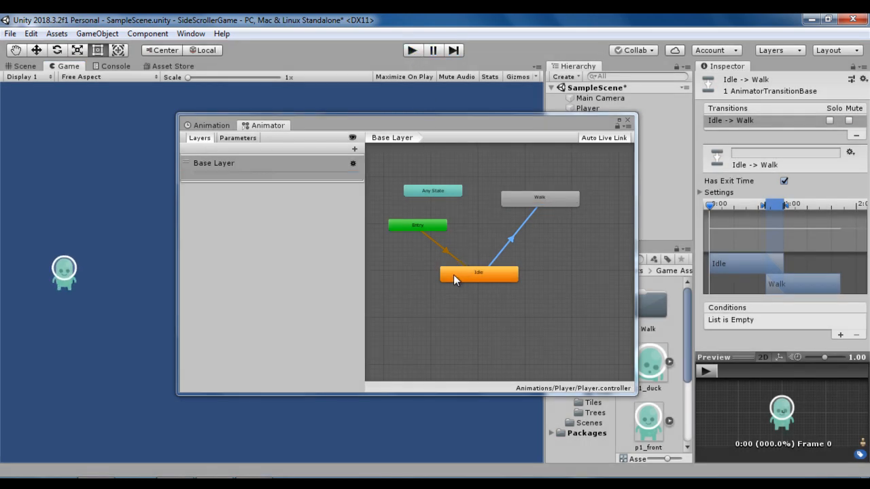
- Add a Bool parameter named Walk and use Walk true as the condition of the Idle -> Walk transition
click(186, 130)
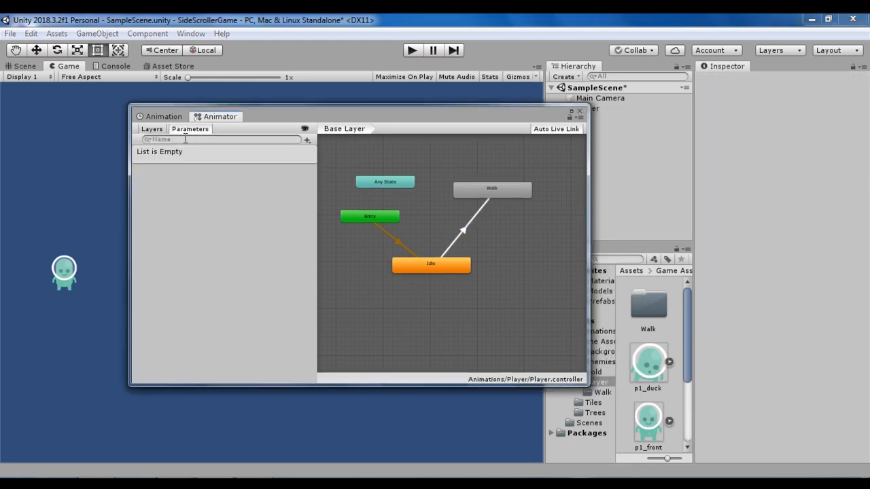
click(307, 139)
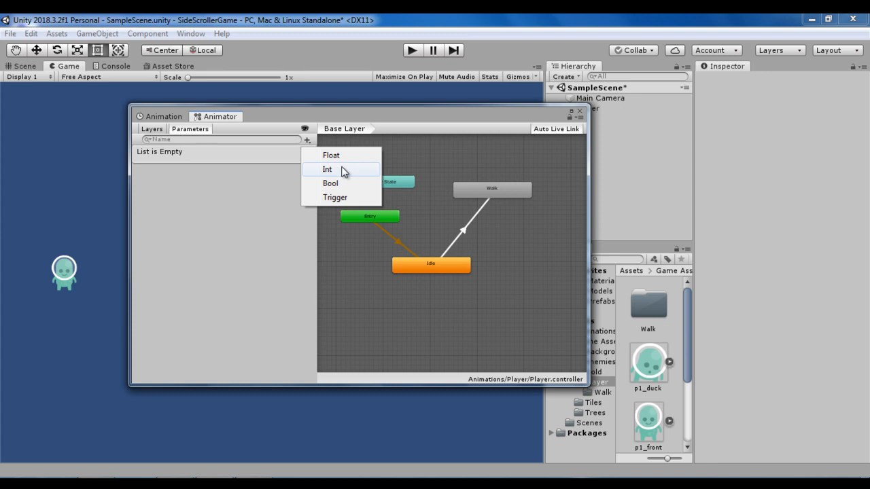
click(333, 185)
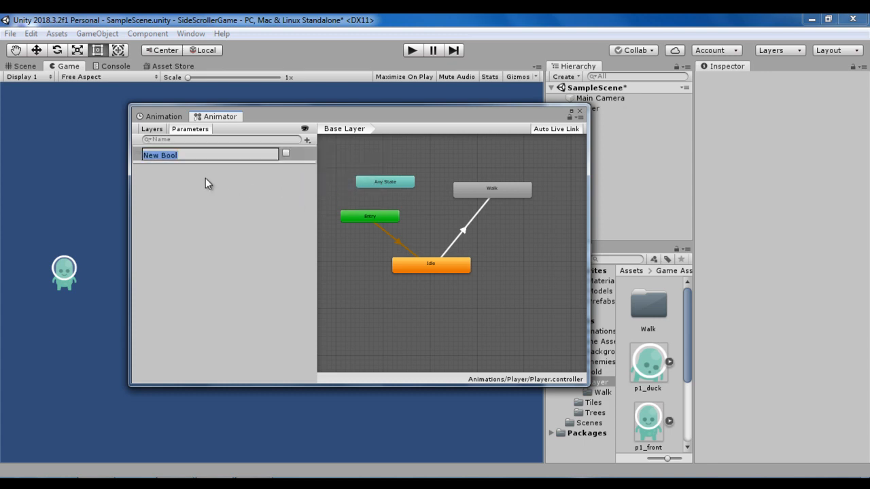
text(Walk)
key(Return)
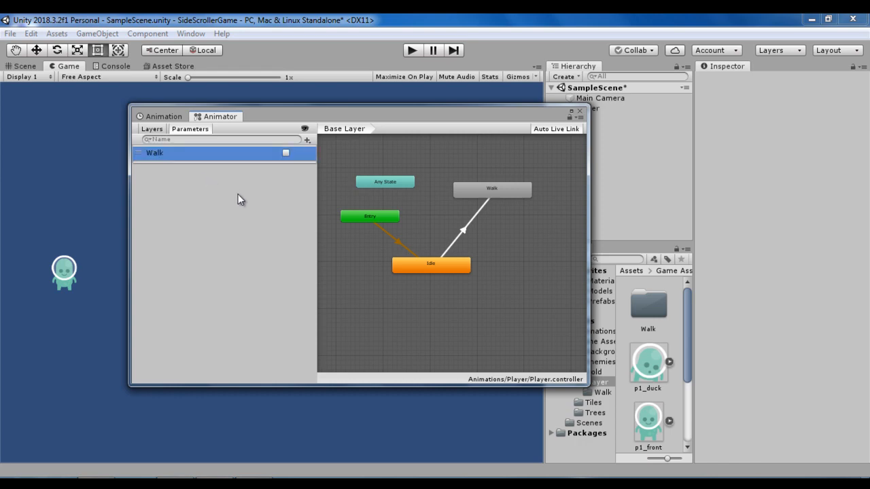
click(461, 233)
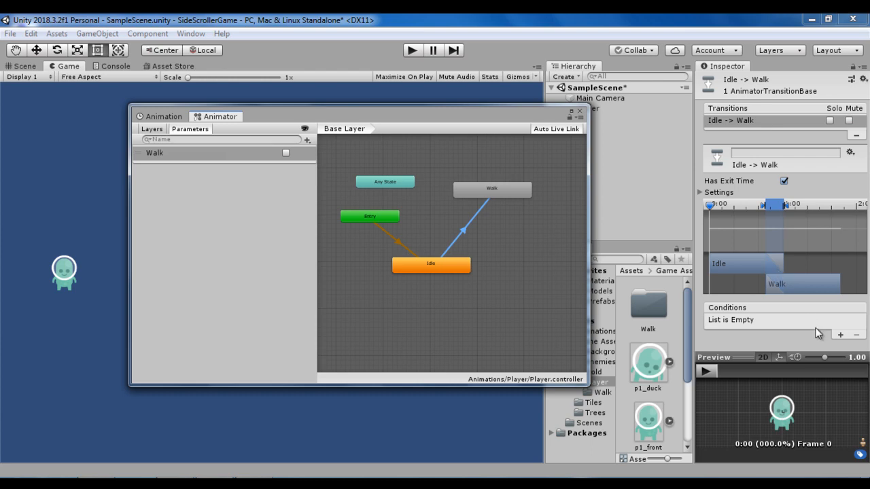
click(839, 334)
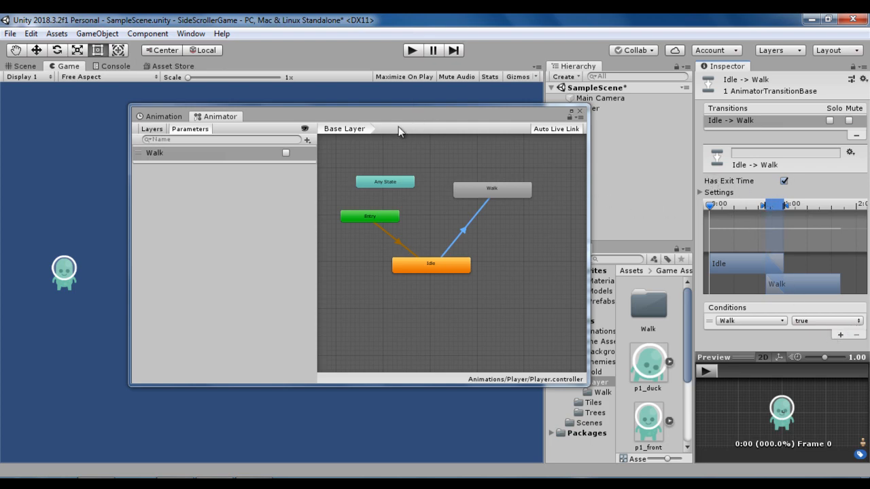
- Run the game, switch the Walk parameter on and off to test the transition, and stop the game
drag(313, 115, 353, 111)
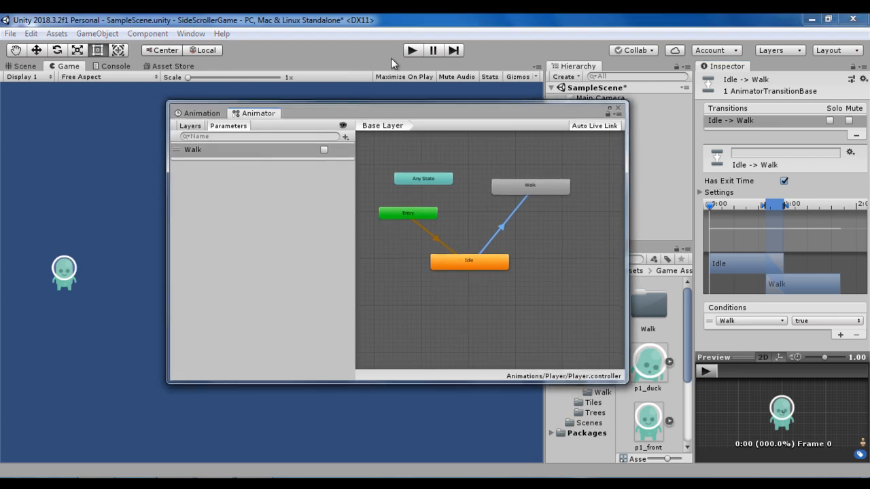
click(415, 51)
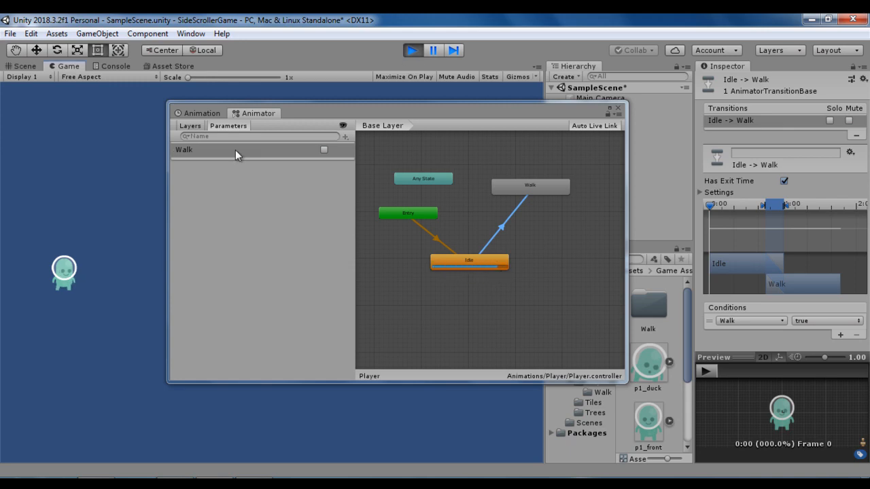
click(324, 150)
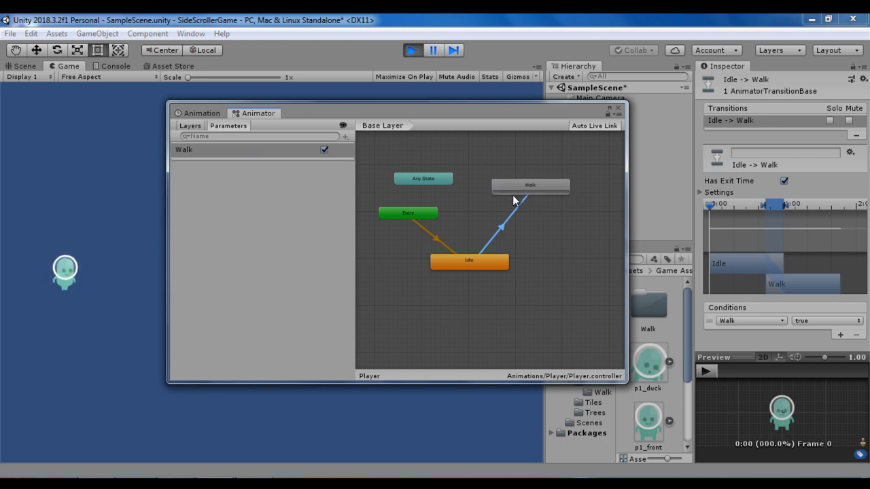
click(324, 149)
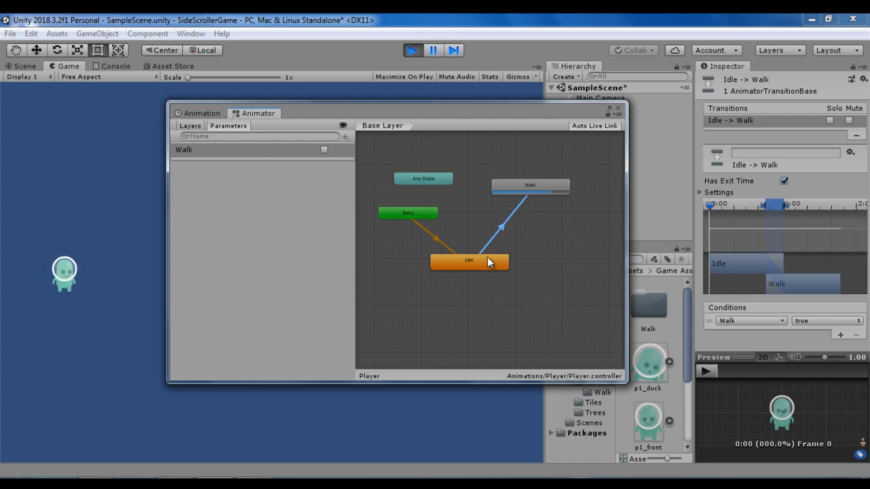
click(413, 51)
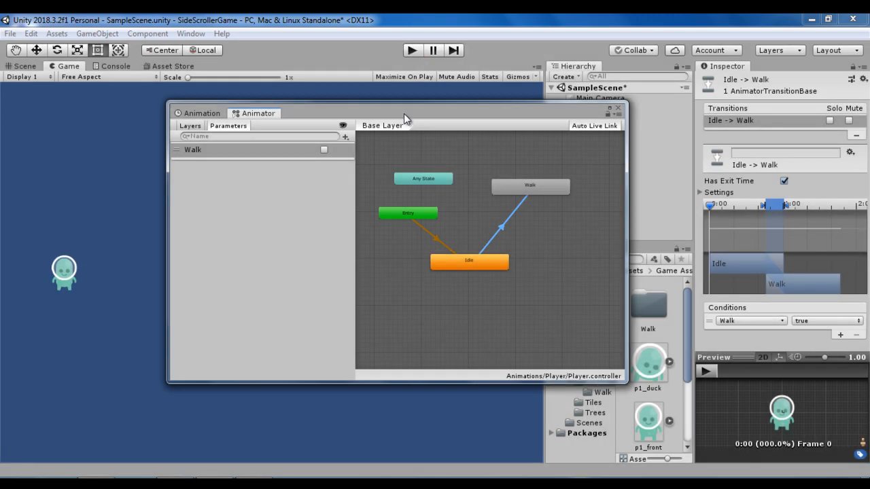
- Make a transition from the Walk state back to Idle and select it to show its settings
drag(403, 114, 349, 108)
right_click(491, 184)
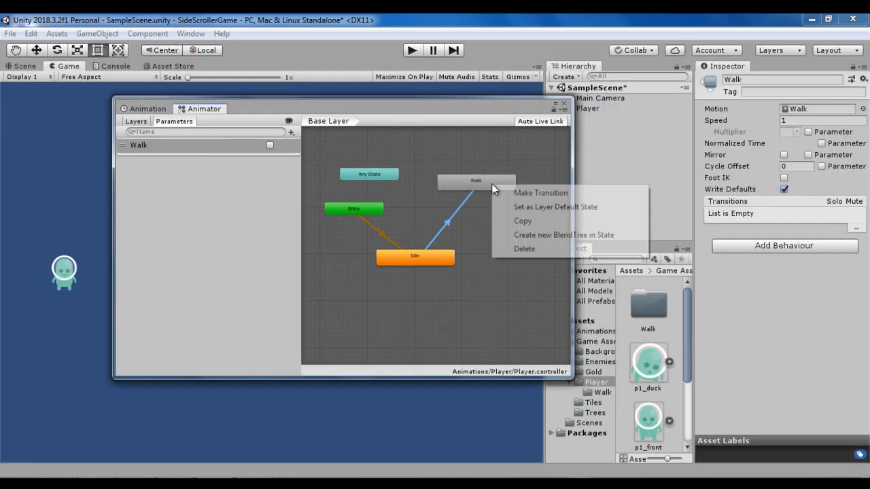
click(512, 192)
click(439, 258)
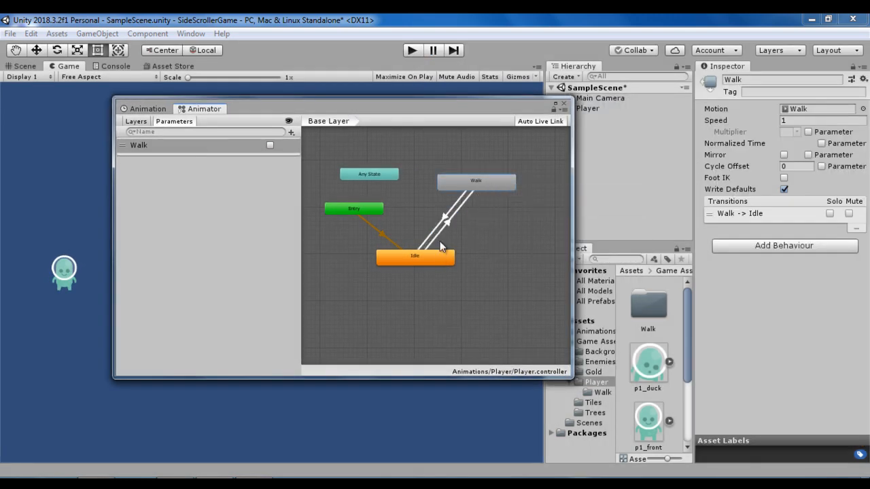
click(440, 233)
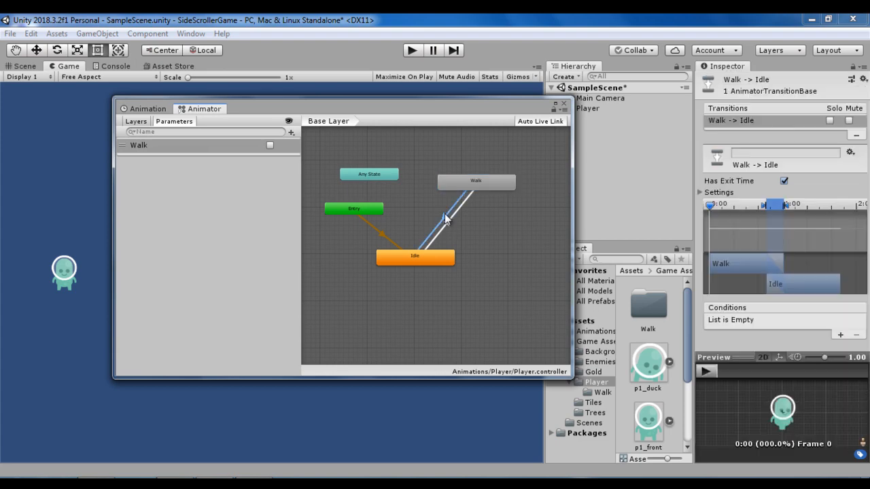
- Add a condition to the Walk -> Idle transition requiring the Walk parameter to be false
click(839, 334)
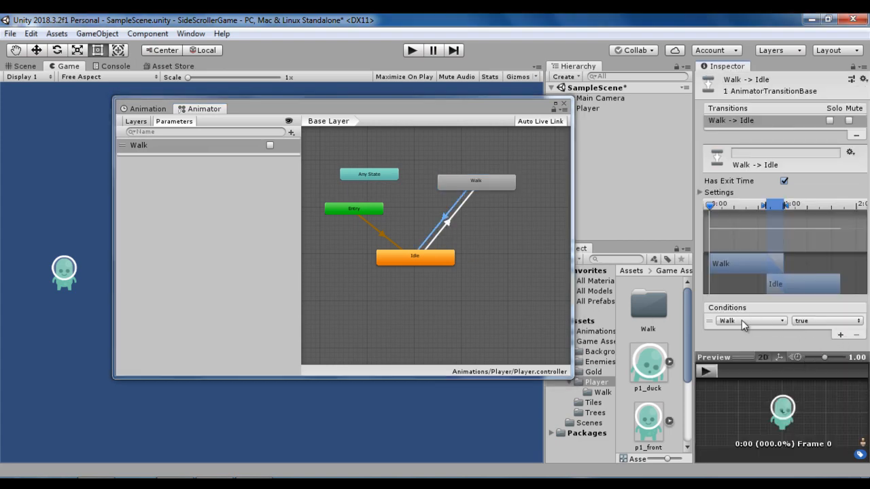
click(826, 321)
click(821, 349)
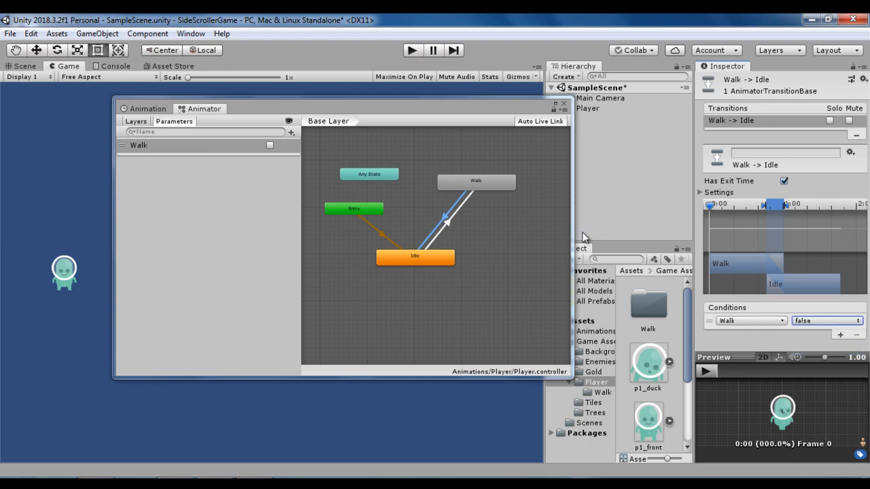
- Run the game with the player in view, switch the Walk parameter on and off to test both transitions, and stop the game
drag(408, 107, 533, 114)
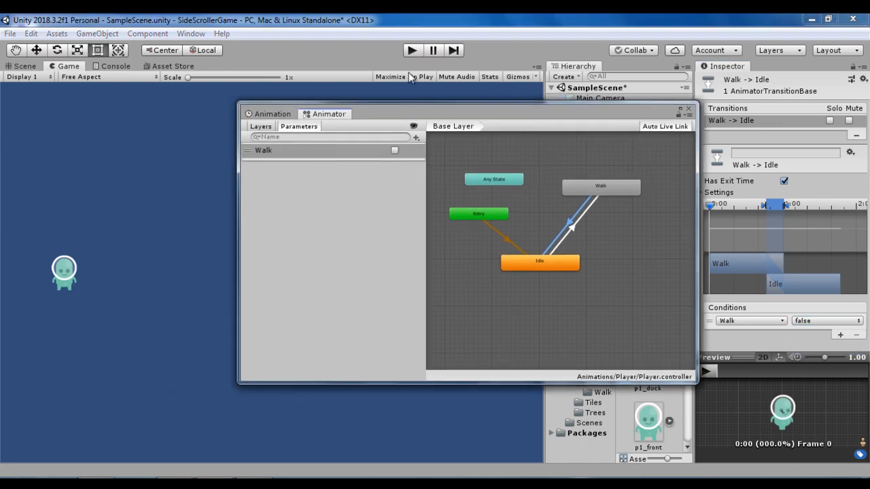
click(411, 49)
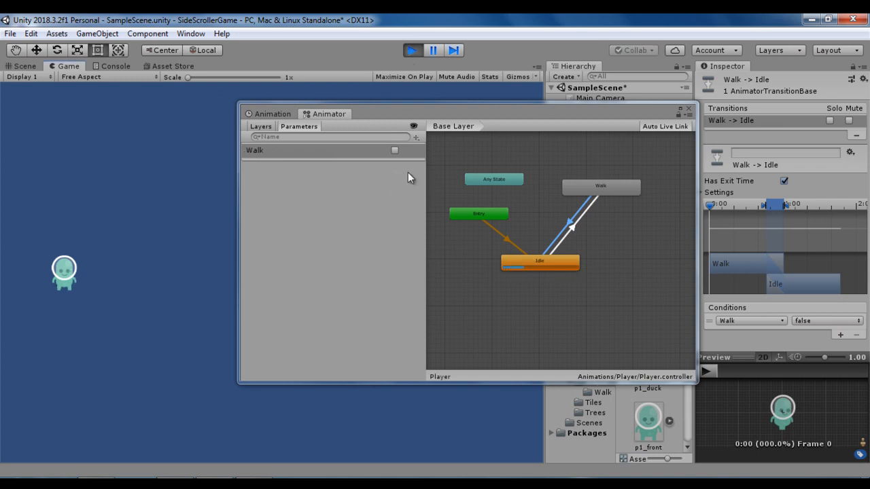
click(394, 153)
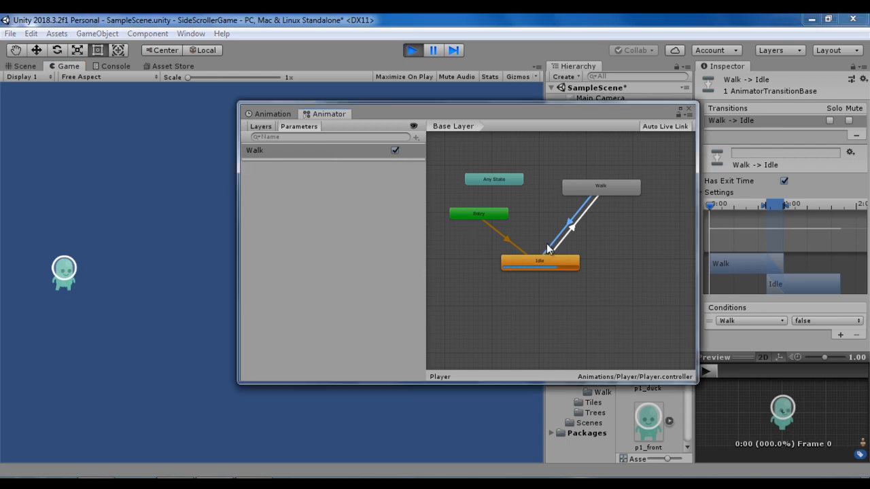
click(393, 151)
click(412, 51)
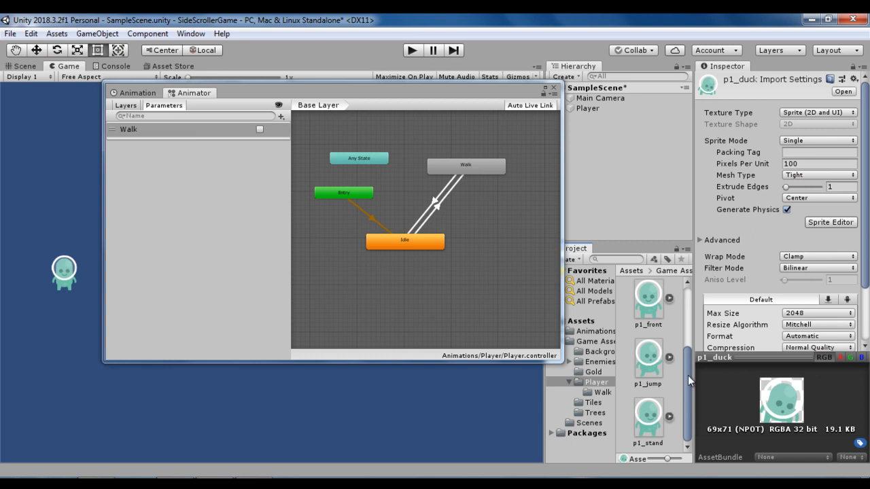
- Create a new animation clip named Jump for the Player object, saved in the Assets/Animations/Player folder
scroll(683, 377, up, 3)
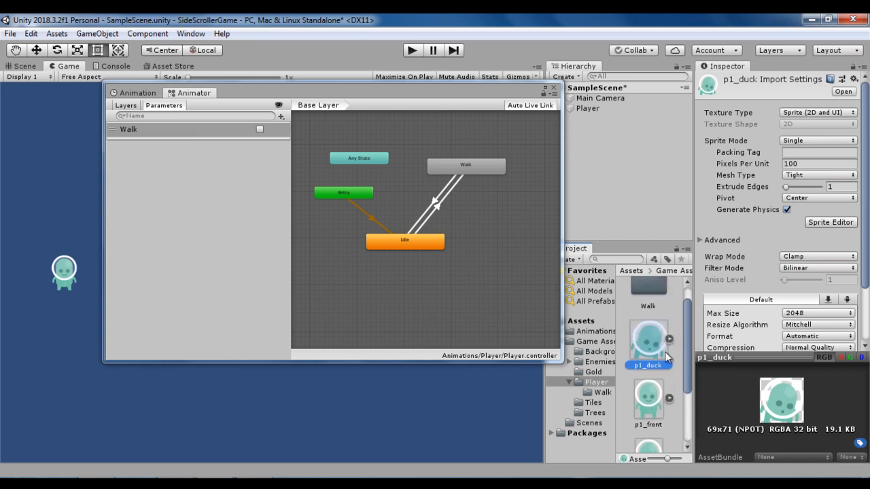
click(138, 93)
click(588, 108)
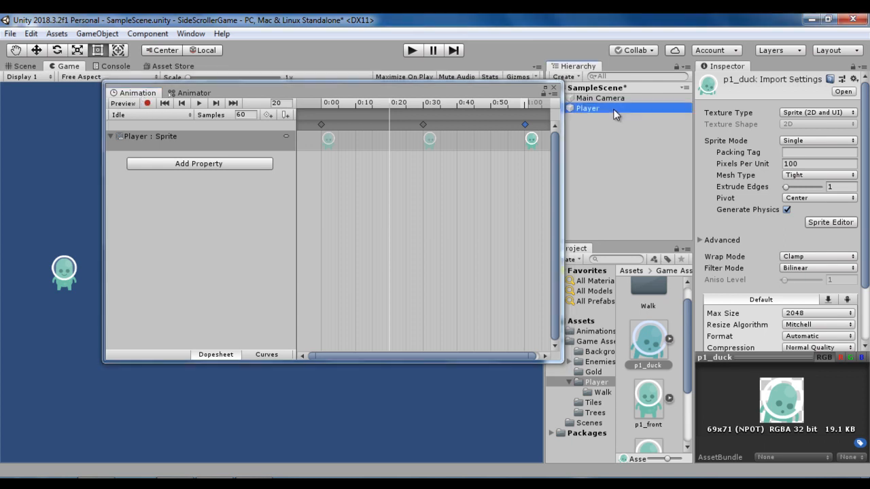
click(148, 115)
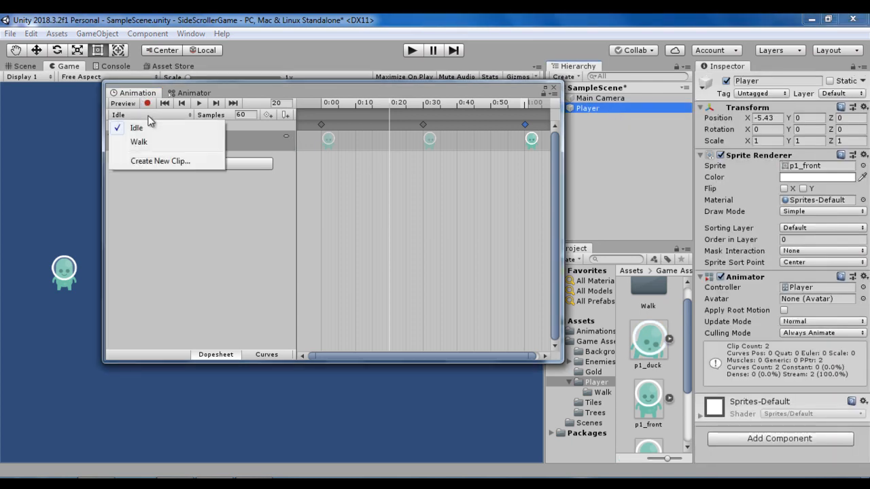
click(161, 161)
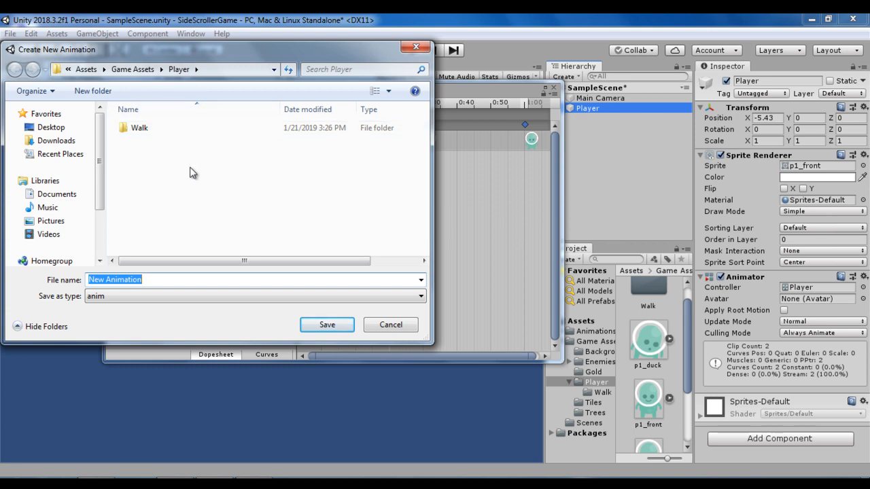
click(86, 70)
double_click(145, 133)
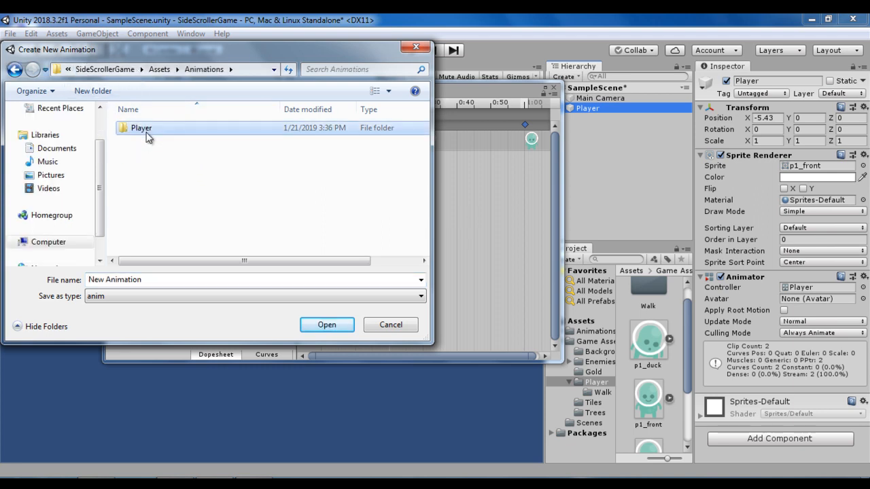
double_click(145, 132)
click(170, 278)
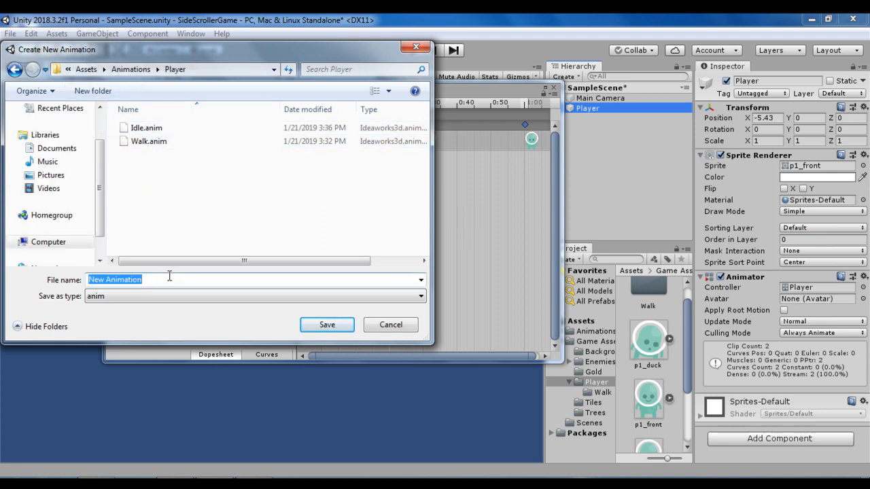
text(Jump)
key(Return)
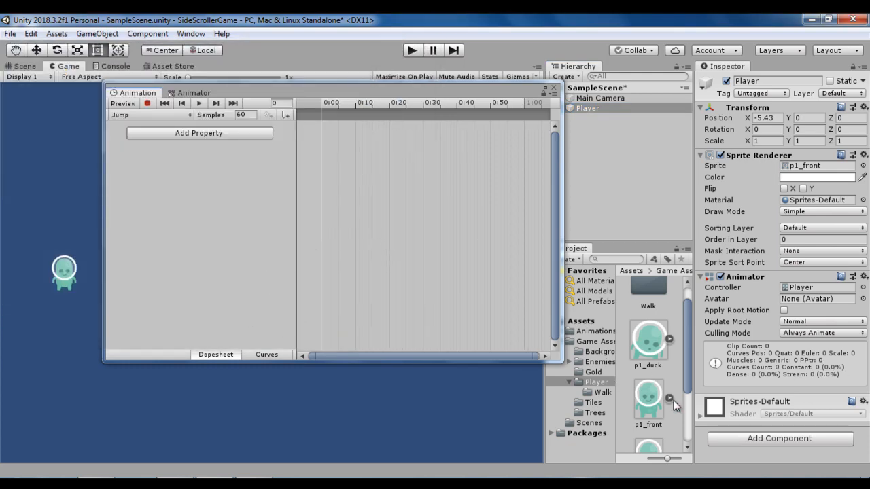
- Add the p1_jump sprite to the Jump clip as keyframes at 0:00 and 1:00
scroll(685, 402, down, 2)
drag(638, 367, 386, 172)
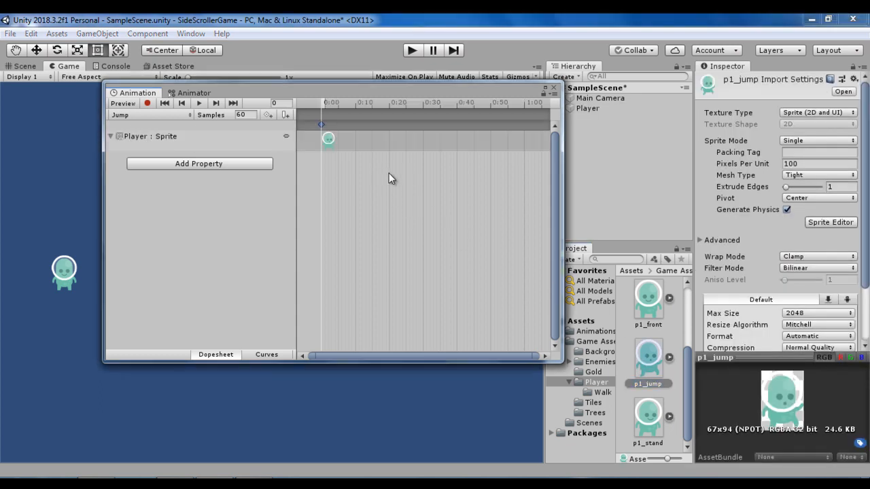
drag(367, 91, 283, 85)
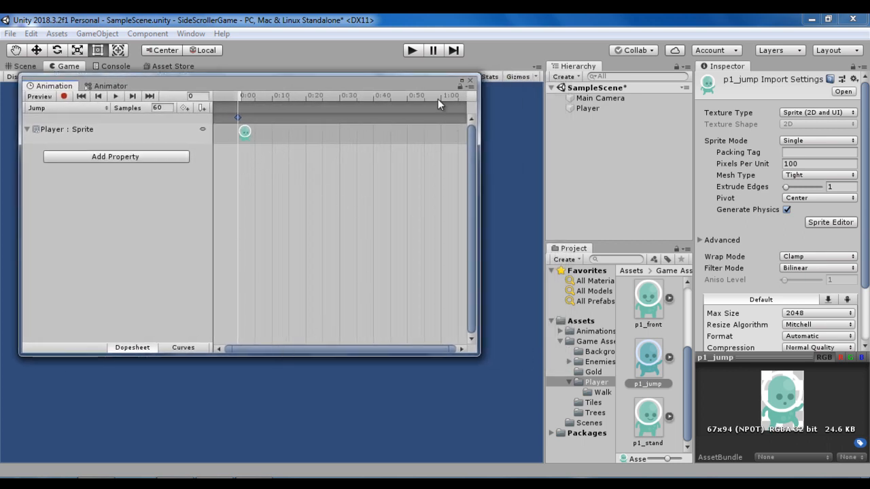
drag(437, 99, 440, 98)
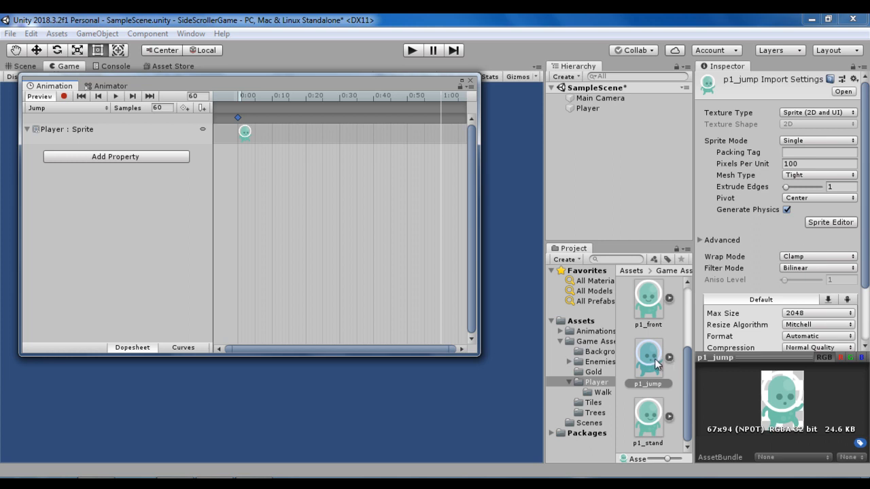
drag(657, 365, 438, 130)
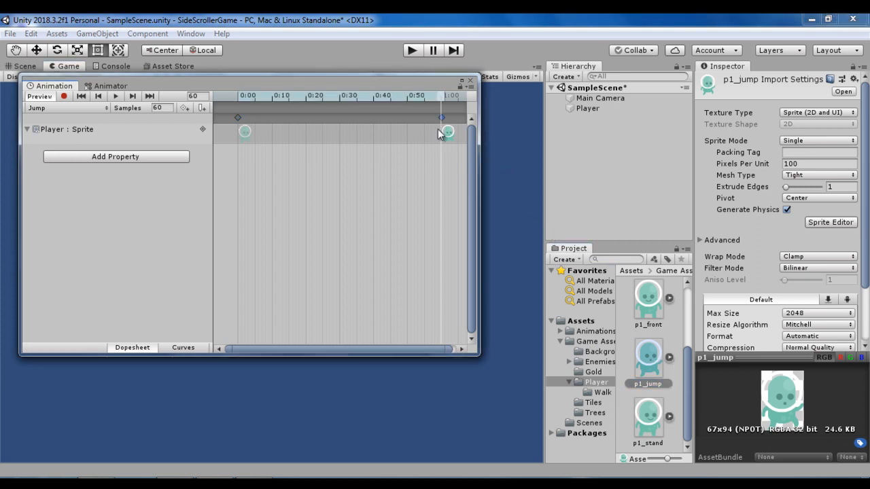
- Play the Jump clip in the Animation window to preview it on the player sprite
drag(324, 83, 629, 84)
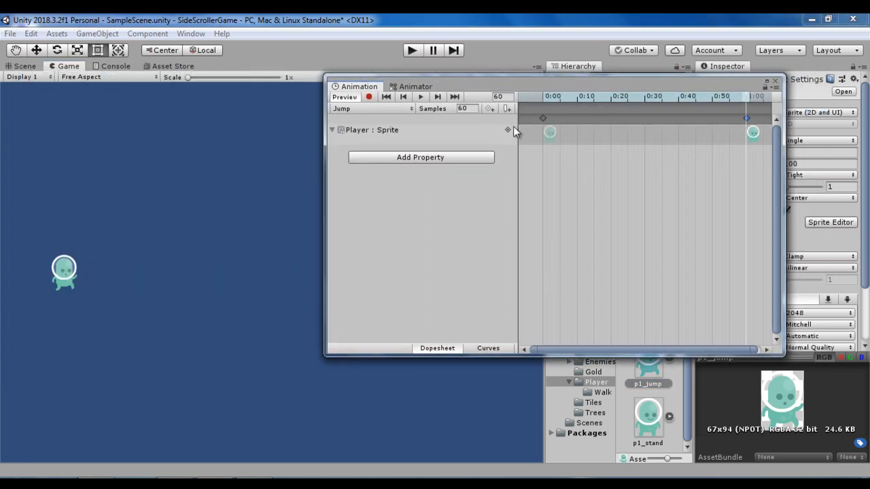
click(419, 97)
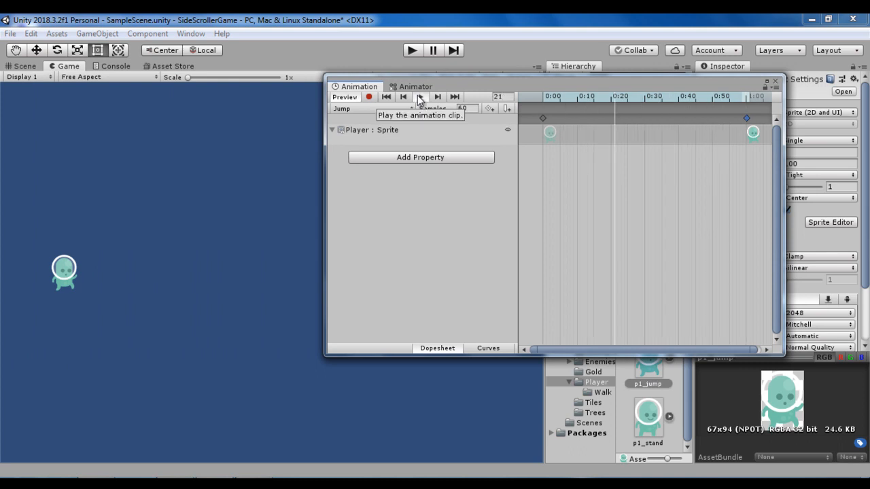
click(419, 98)
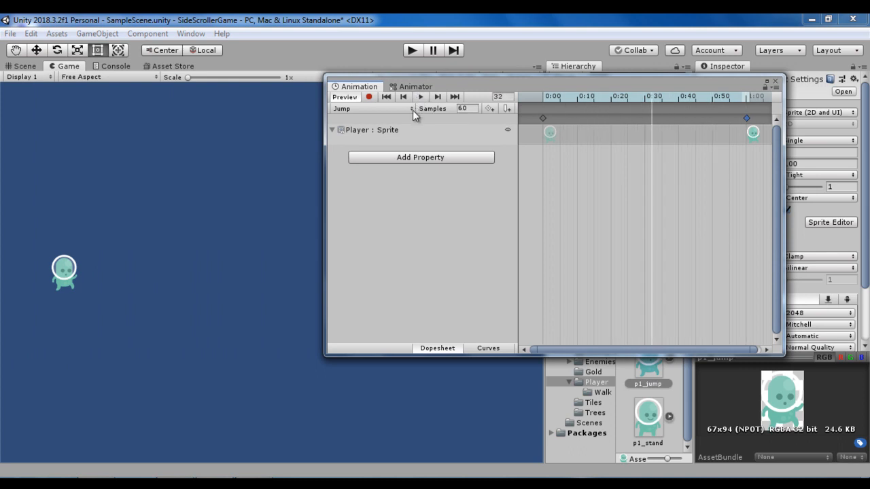
click(416, 97)
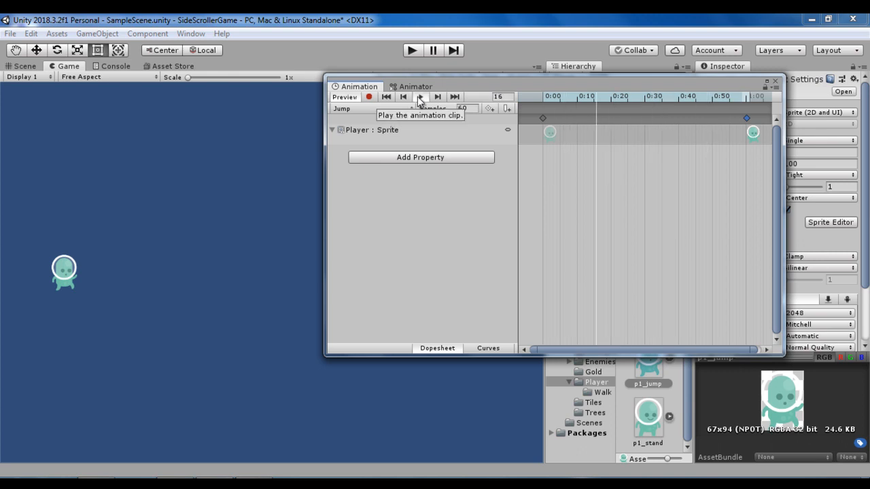
- Move the Jump state in the Animator to the right of Idle, below Walk, and add a Bool parameter named Jump
click(415, 87)
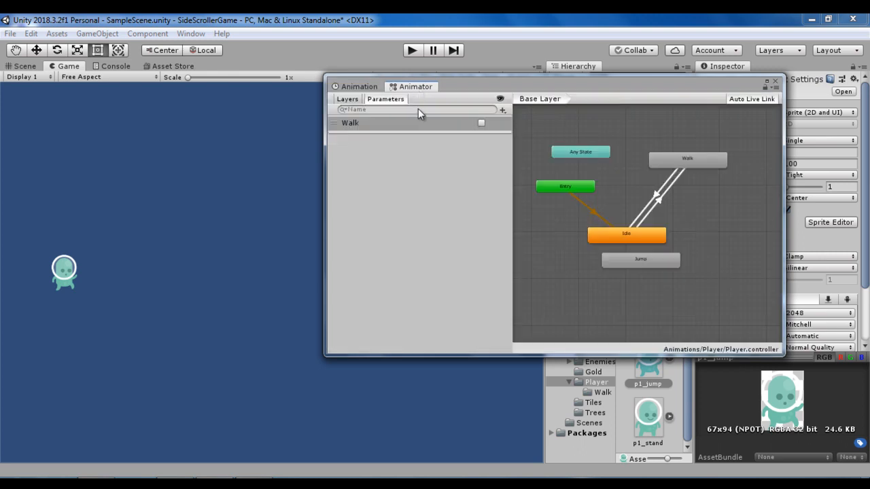
drag(673, 263, 739, 223)
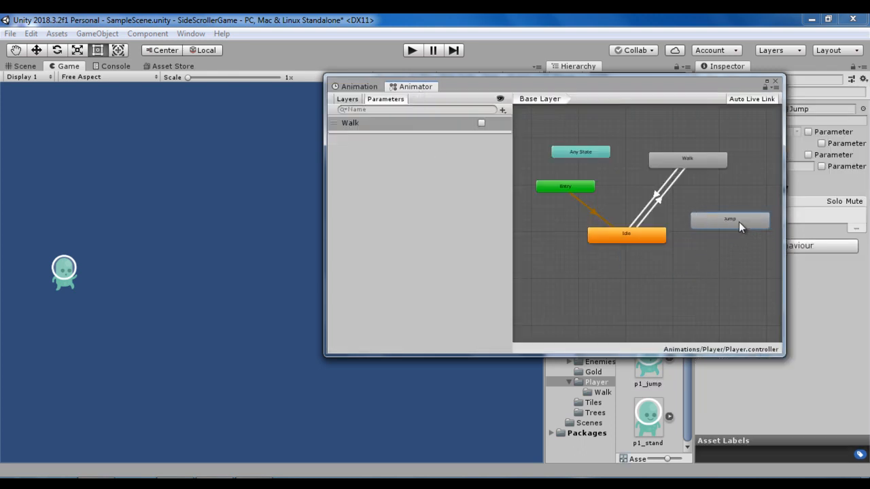
drag(556, 87, 431, 87)
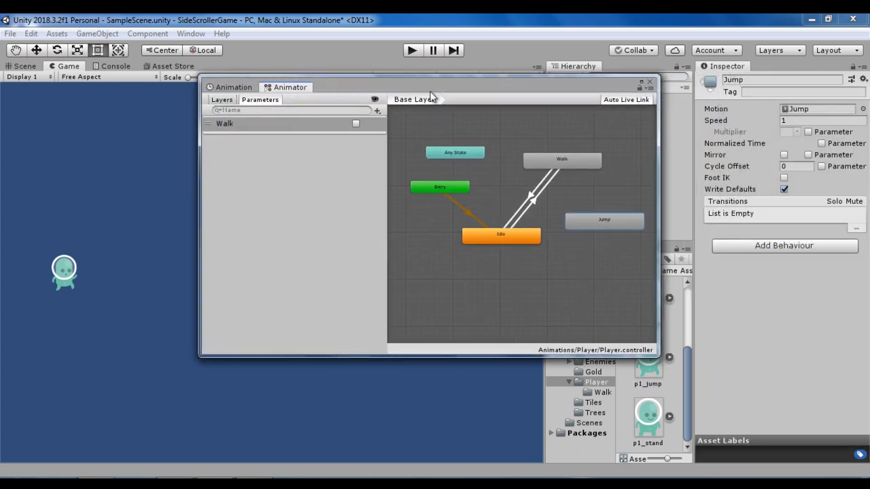
click(377, 110)
click(408, 157)
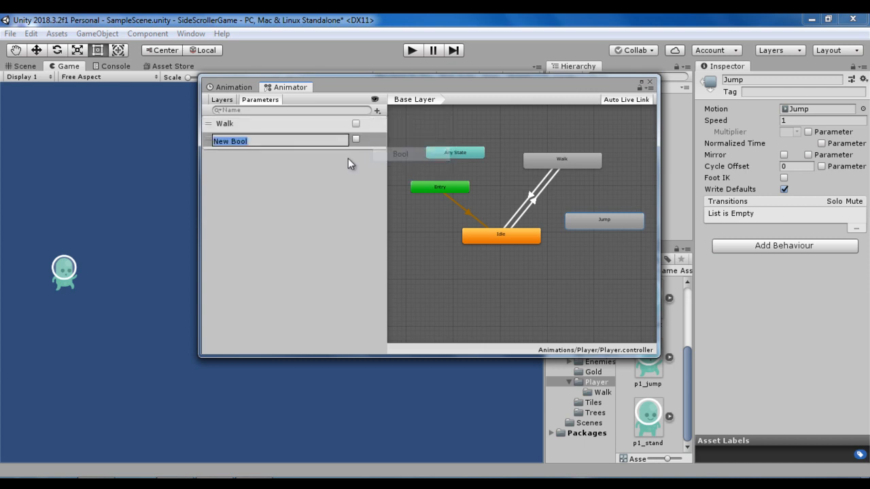
text(Jump)
- Make a transition from the Walk state to Jump and use Jump true as its condition
right_click(565, 161)
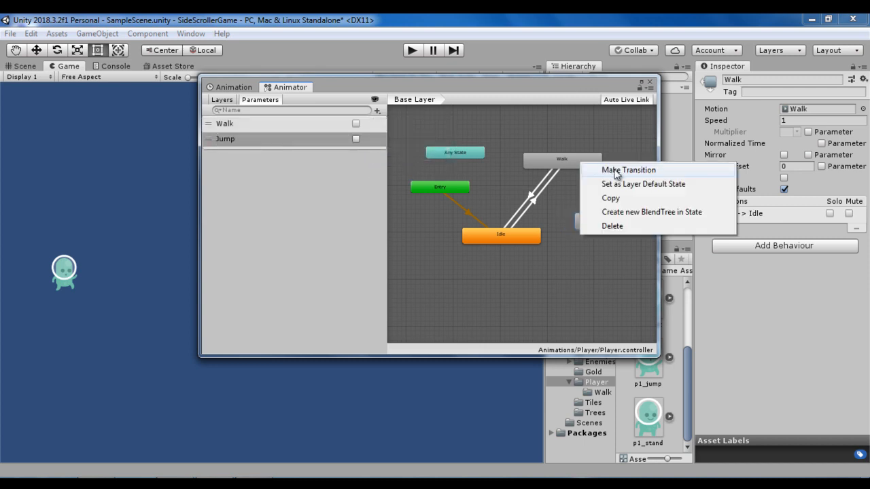
click(591, 170)
click(624, 219)
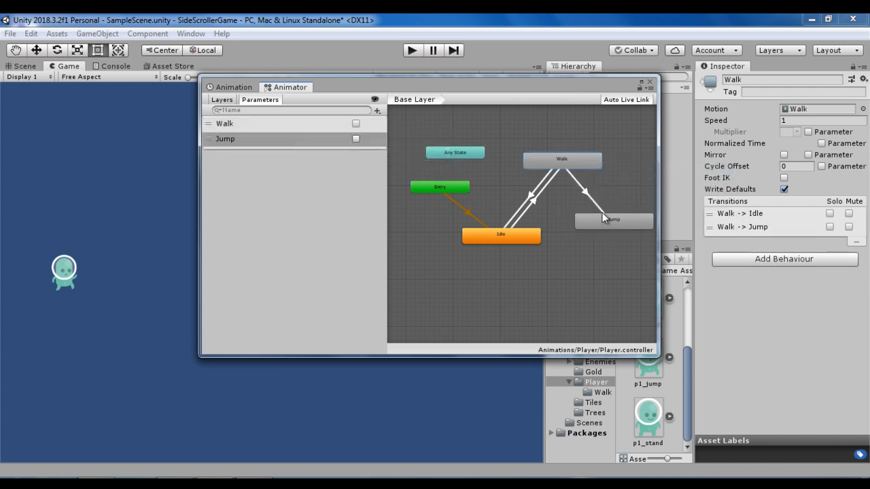
click(594, 200)
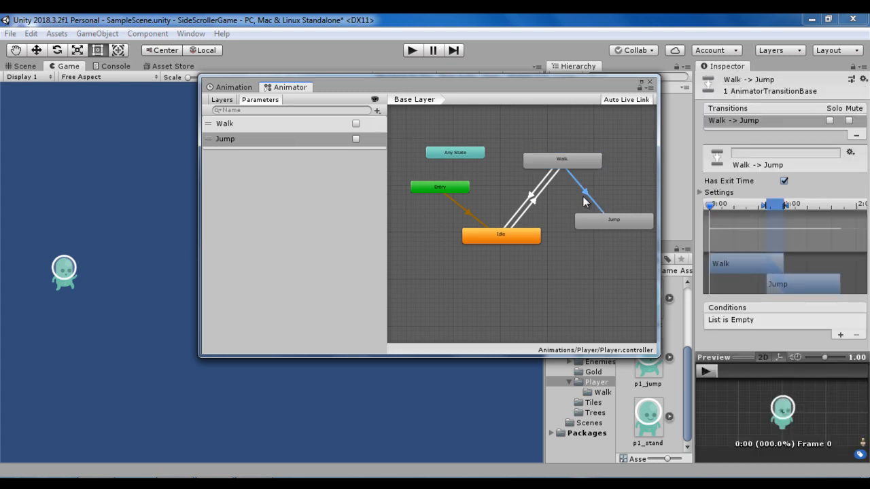
click(840, 335)
click(774, 321)
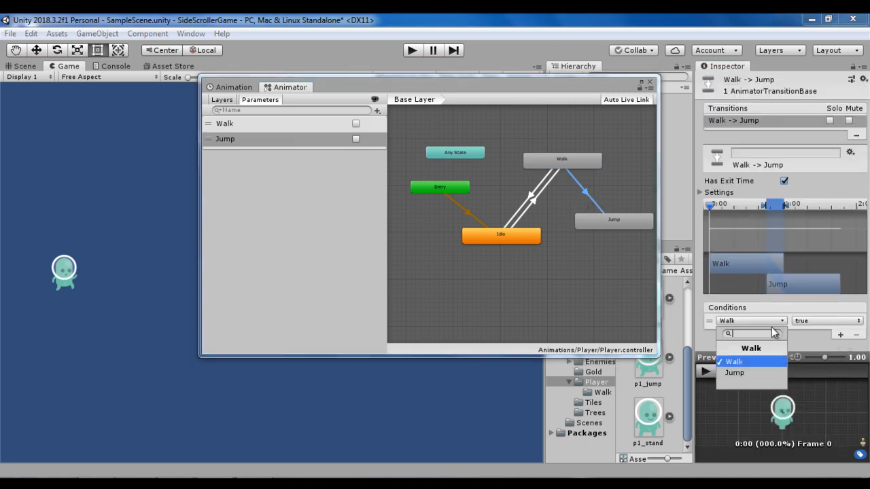
click(743, 372)
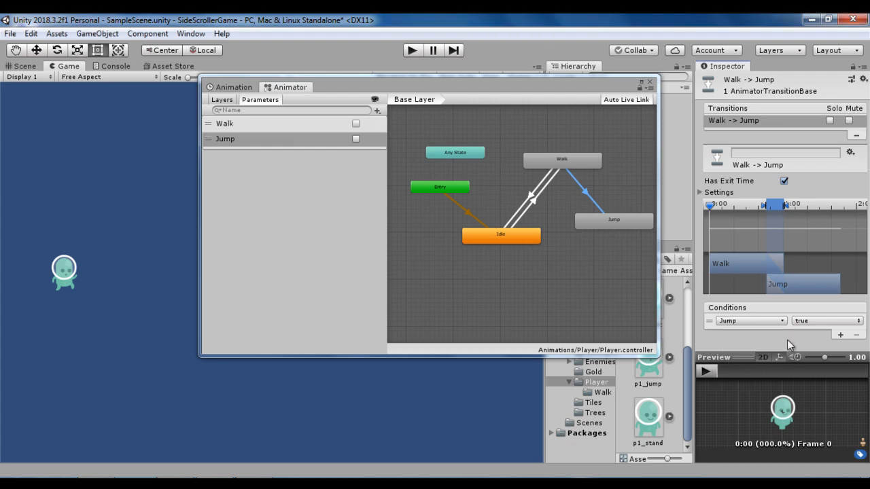
- Make a transition from the Jump state to Idle
click(623, 225)
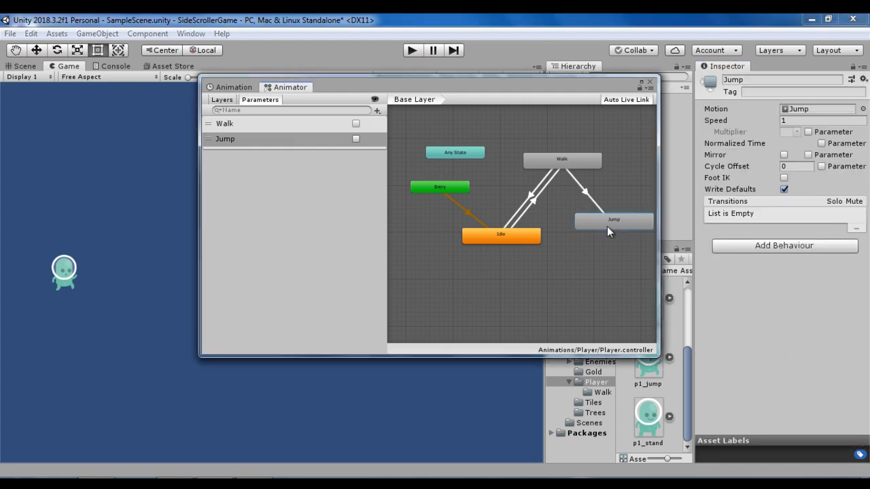
right_click(607, 226)
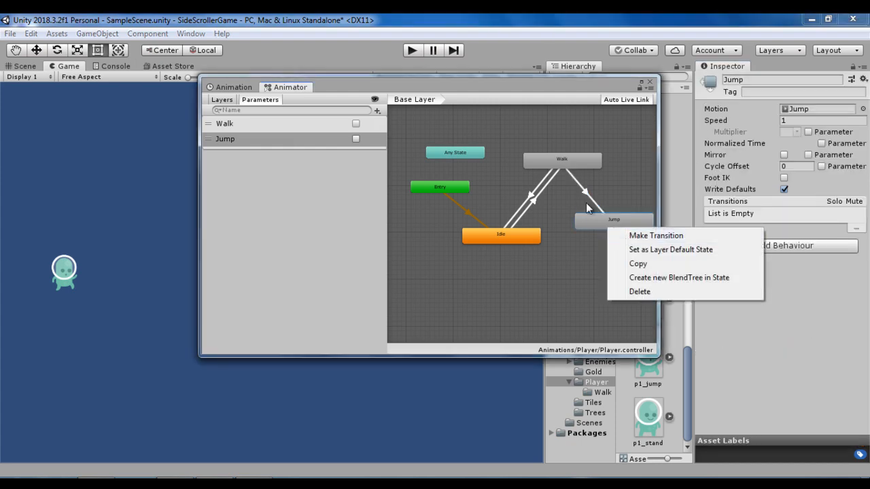
click(629, 238)
click(531, 242)
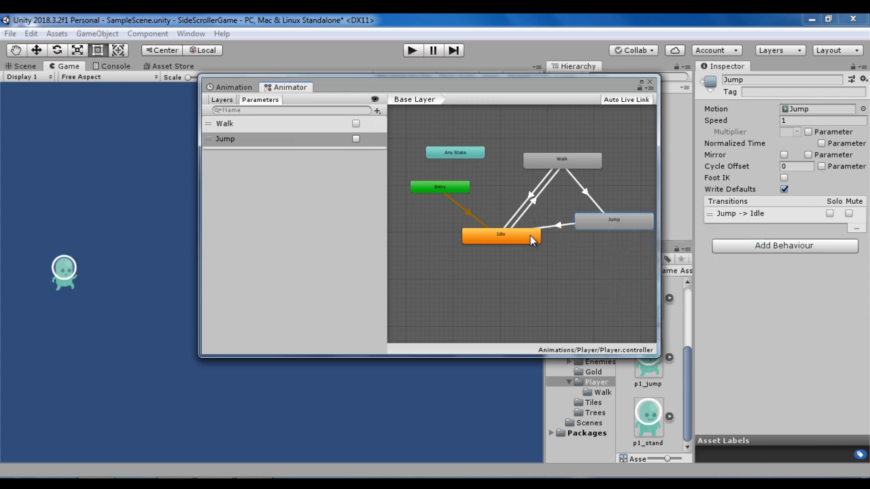
right_click(576, 220)
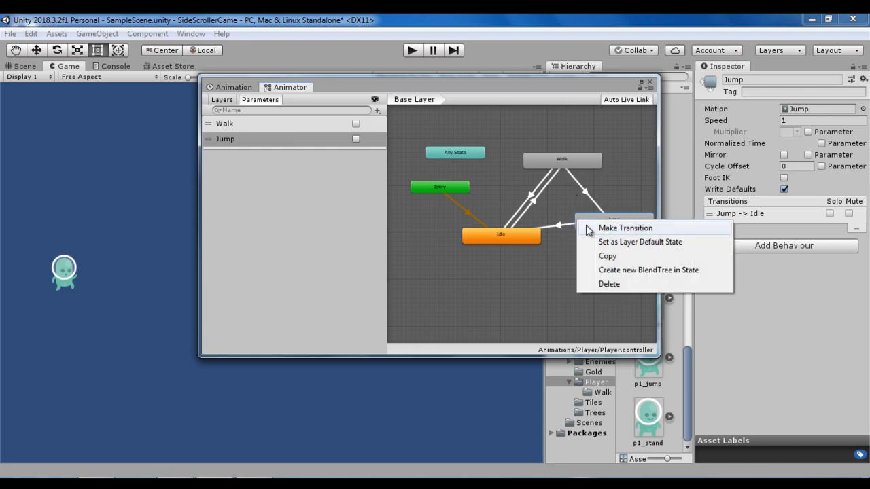
click(556, 242)
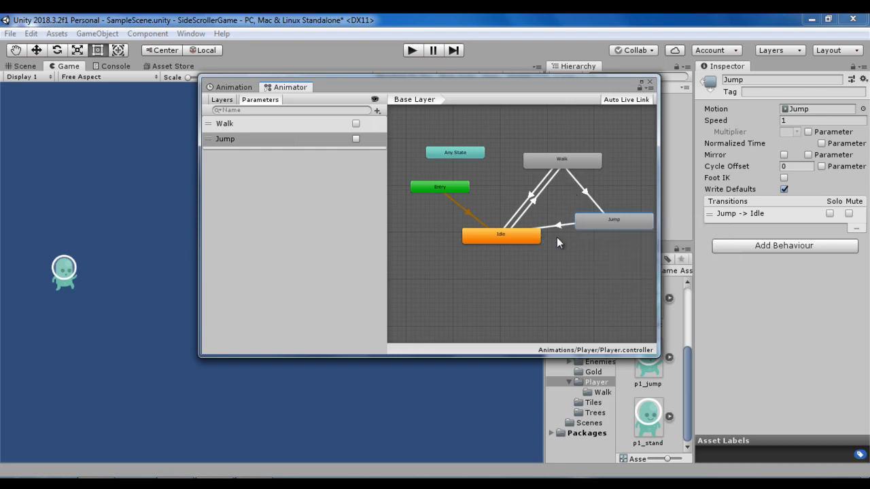
- Run the game and toggle the Walk and Jump parameters to test the state transitions, then stop it
click(514, 242)
click(412, 50)
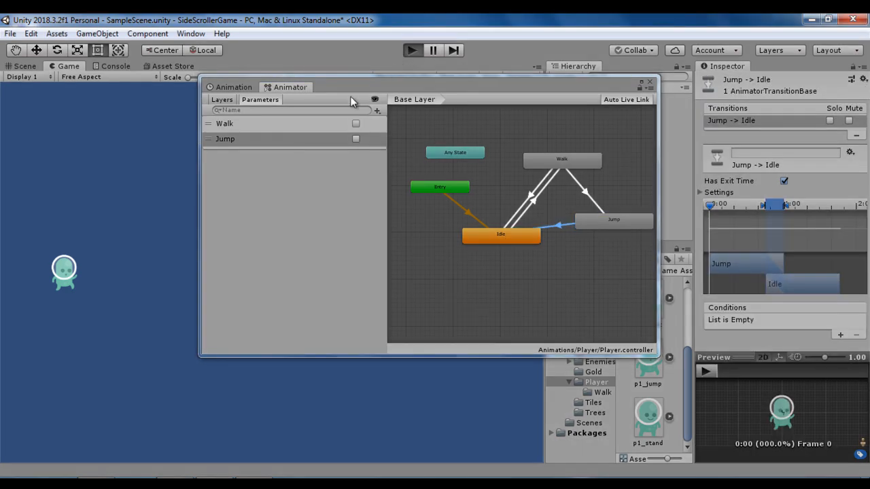
drag(353, 88, 457, 100)
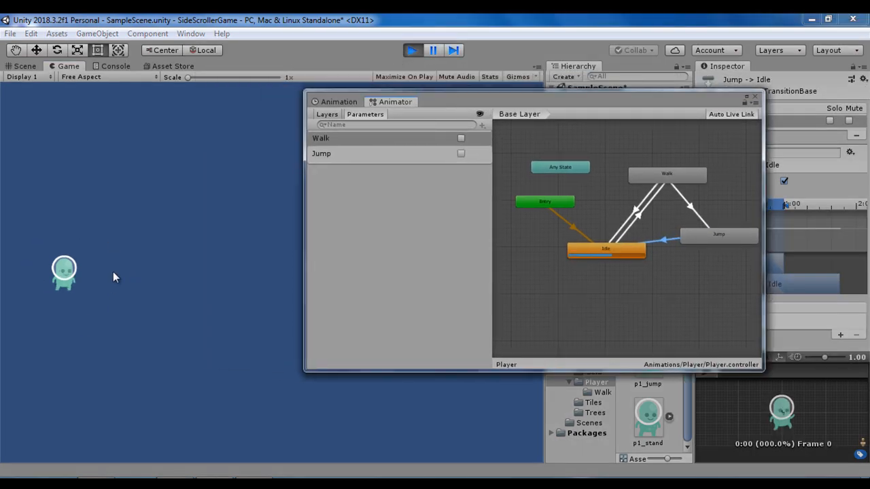
click(461, 138)
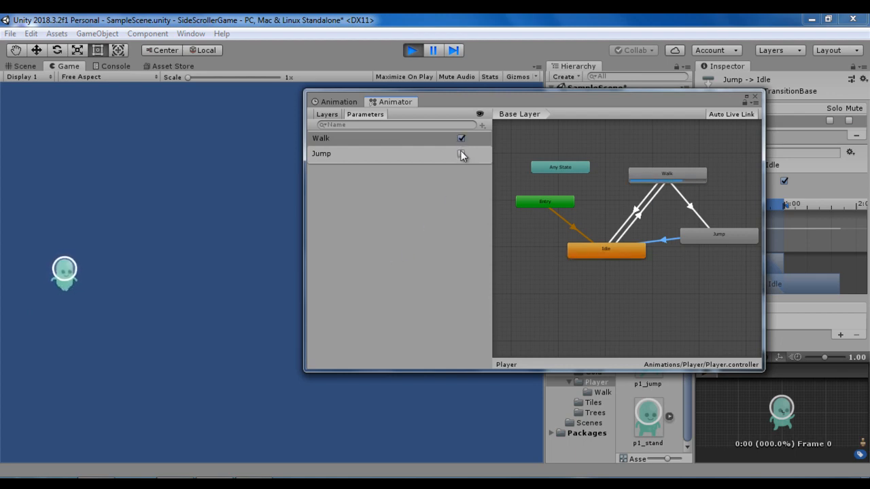
click(462, 155)
click(460, 138)
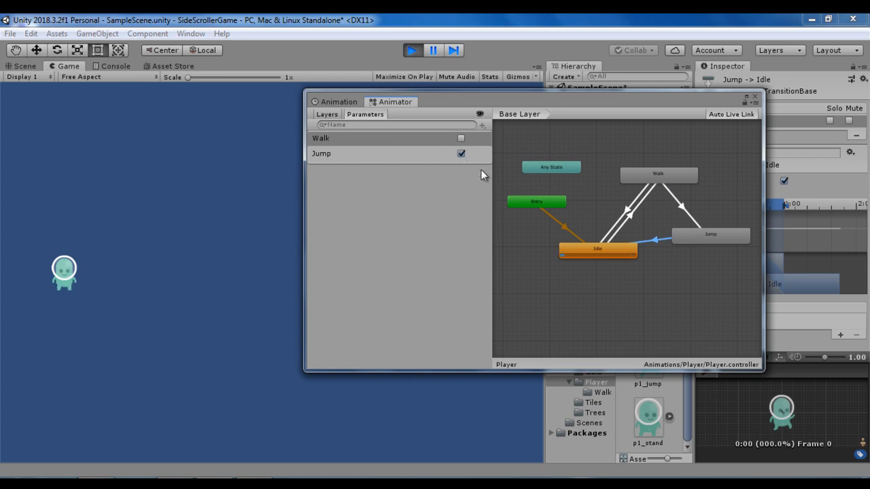
click(412, 50)
- Delete the transition from Jump to Idle in the Animator
right_click(659, 241)
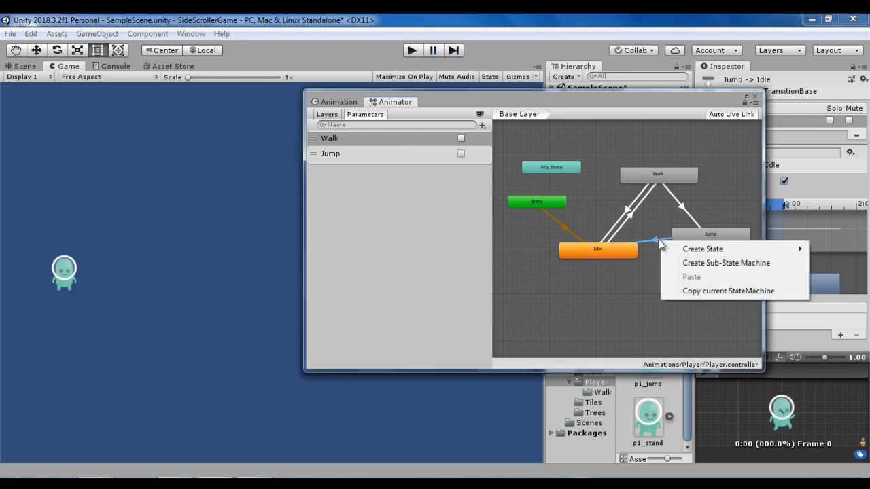
click(648, 243)
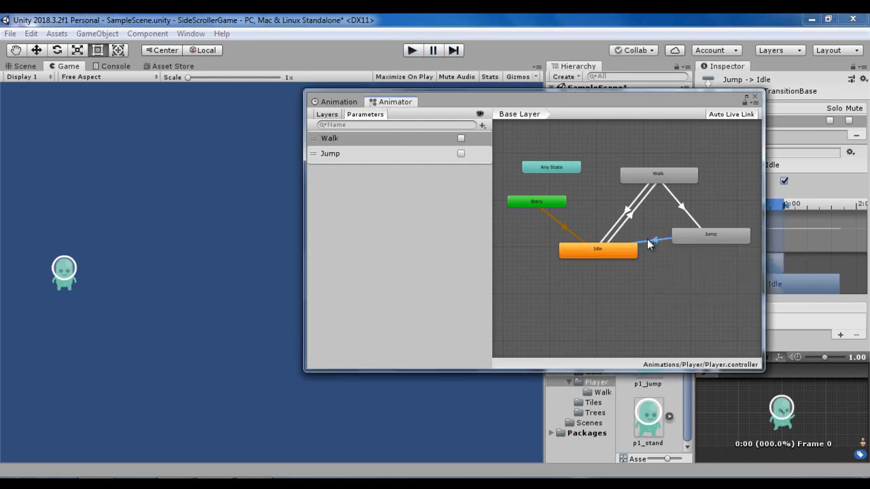
key(Delete)
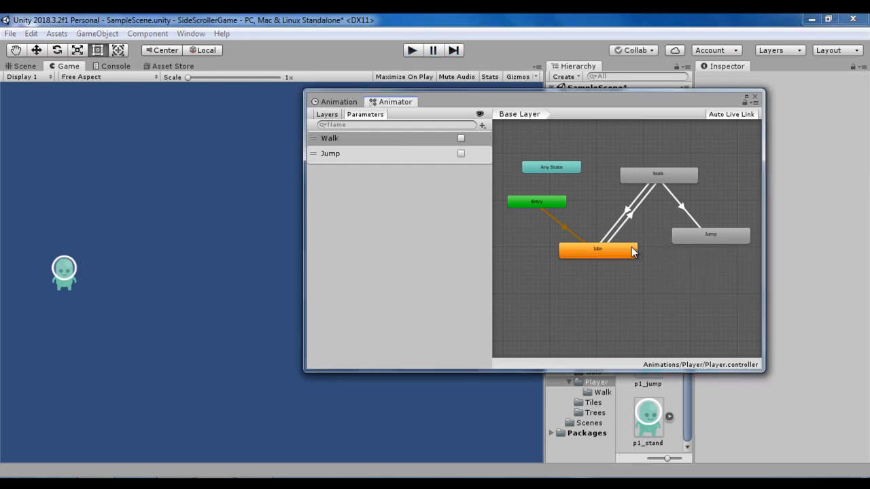
- Run the game again, switch the Walk and Jump parameters on and off to test the states, and stop it
click(412, 51)
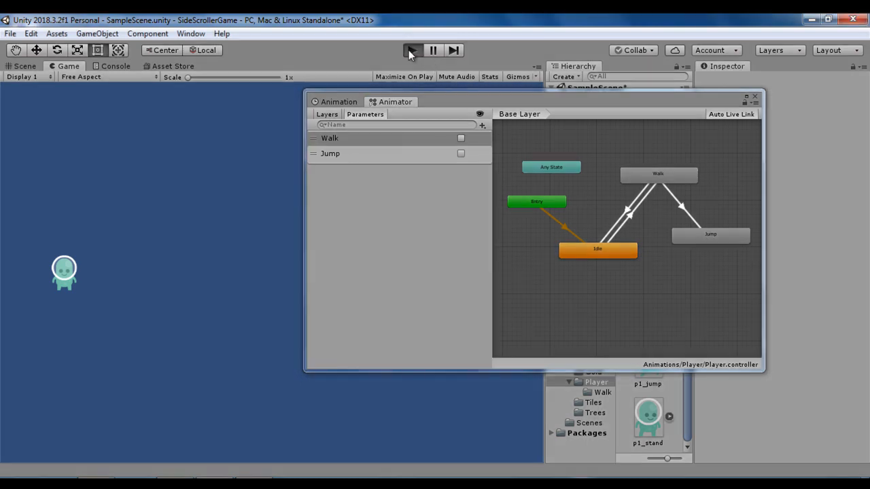
click(460, 138)
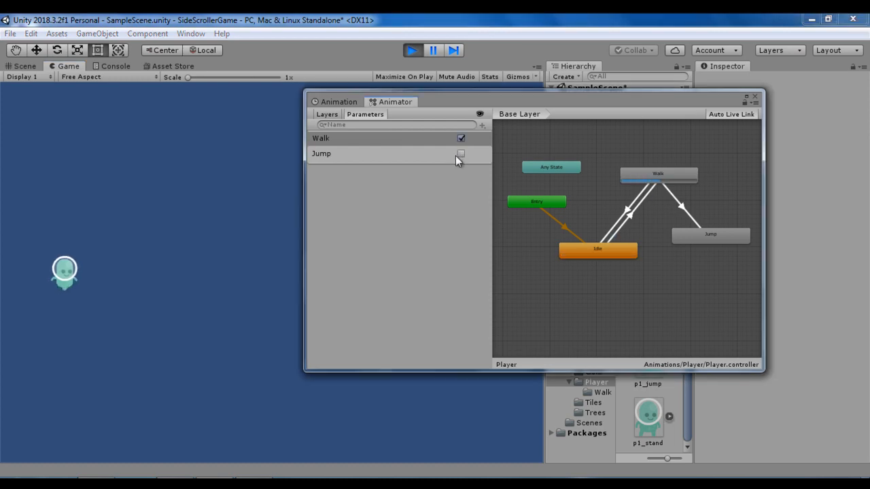
click(460, 153)
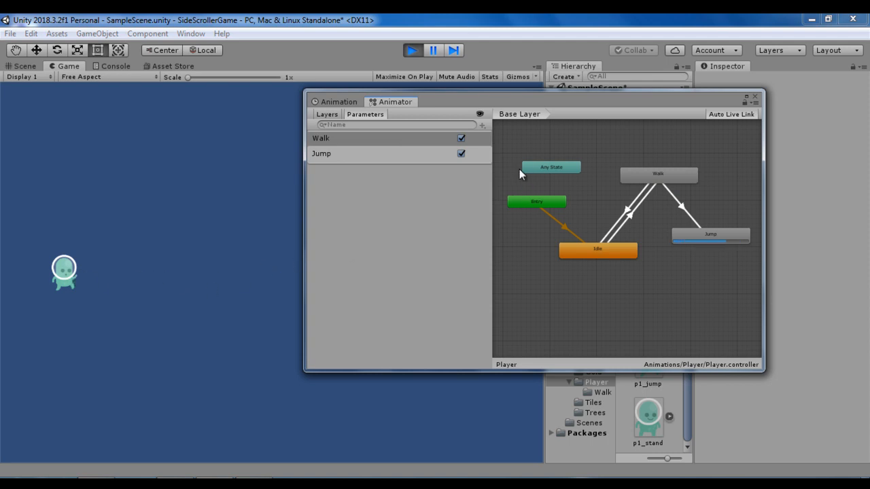
click(461, 139)
click(461, 152)
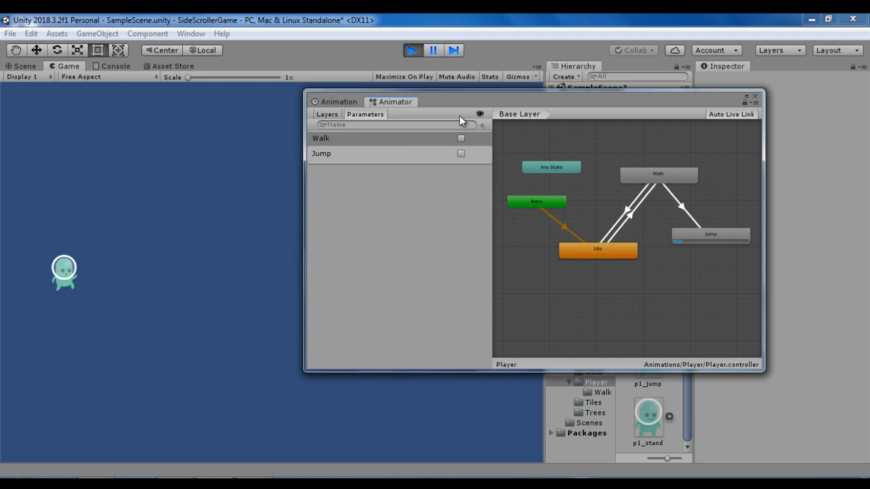
click(412, 50)
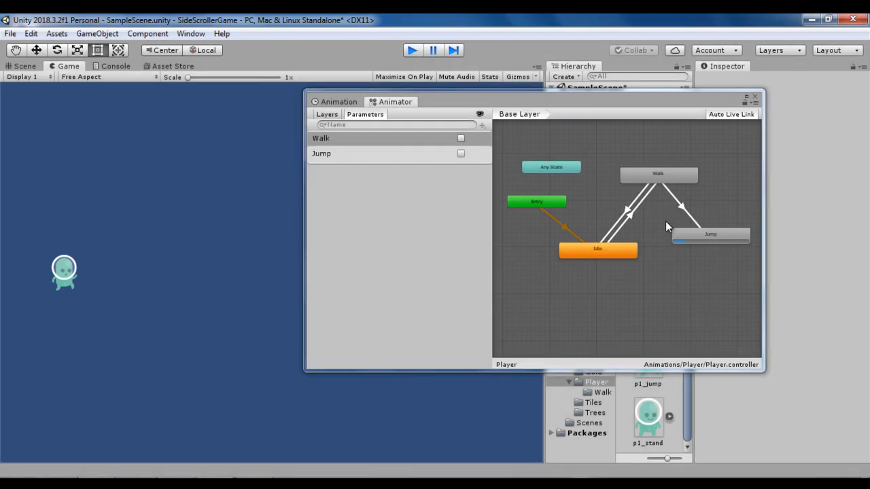
- In a new Duck clip for the player, key the p1_duck sprite at 0:00 and 1:00
right_click(722, 229)
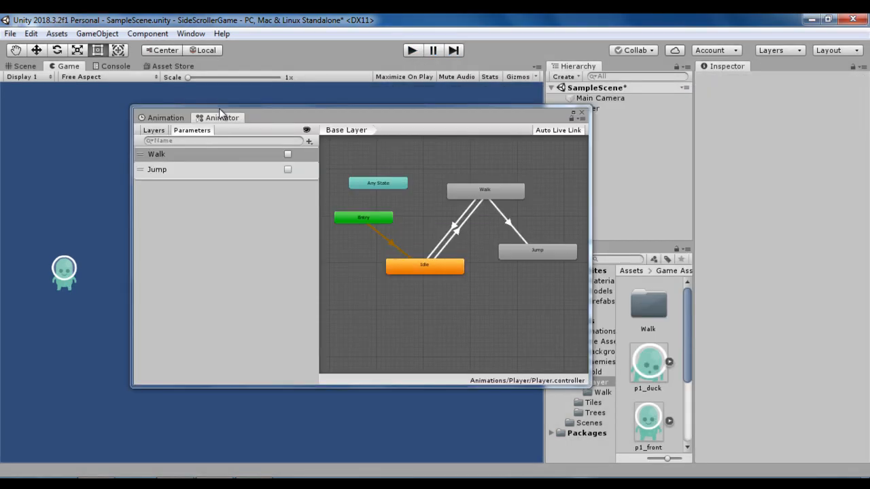
click(163, 117)
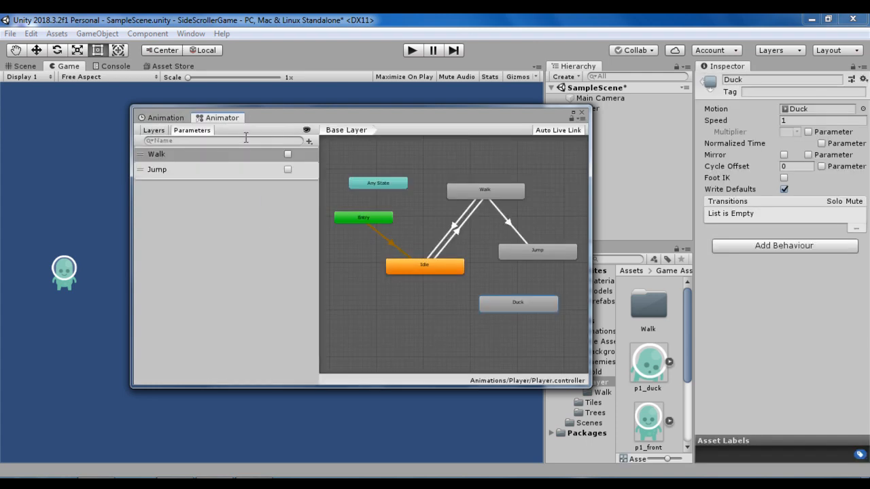
click(169, 117)
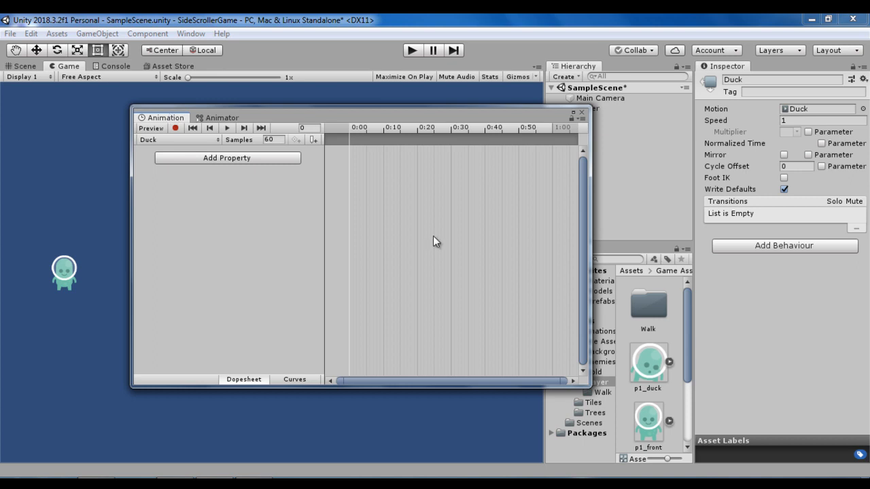
drag(626, 364, 360, 177)
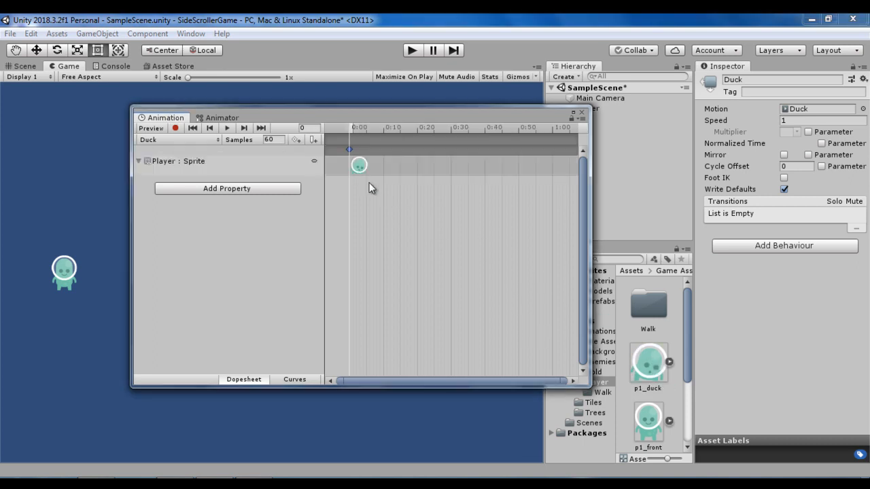
click(551, 130)
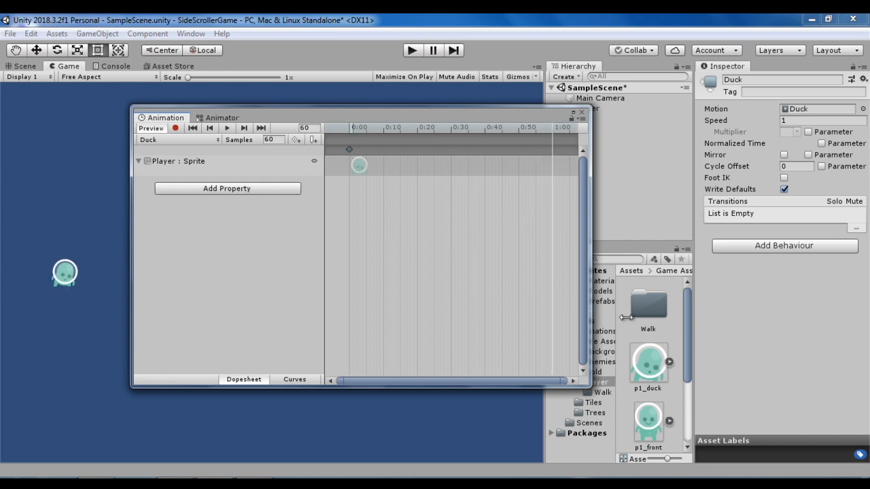
drag(654, 368, 557, 150)
click(551, 150)
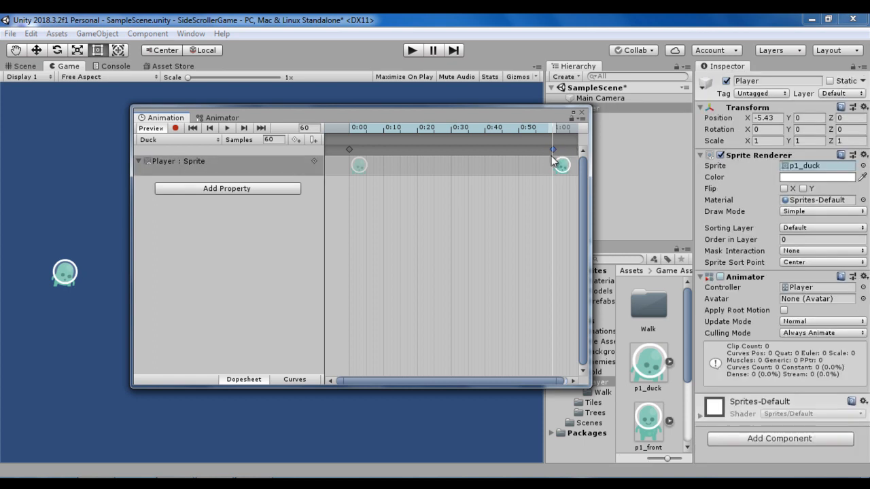
- Move the Duck state slightly left in the Animator graph and make a transition from Walk to Duck
click(210, 119)
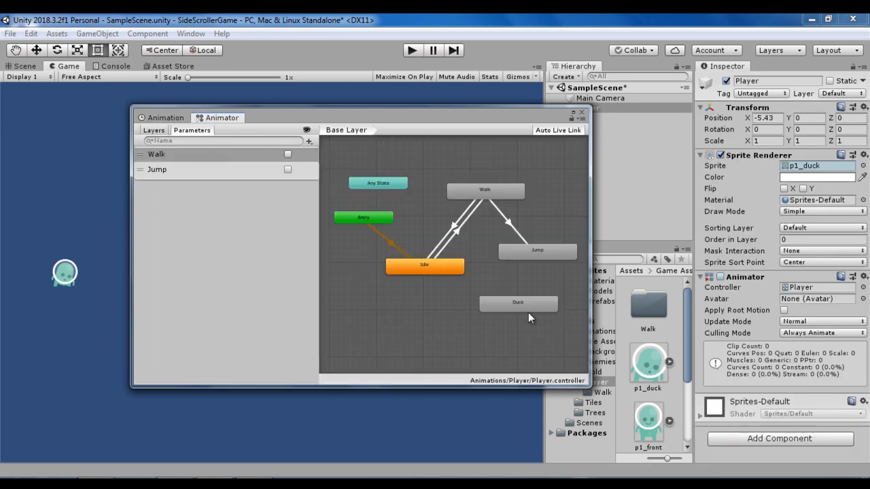
click(502, 304)
click(506, 193)
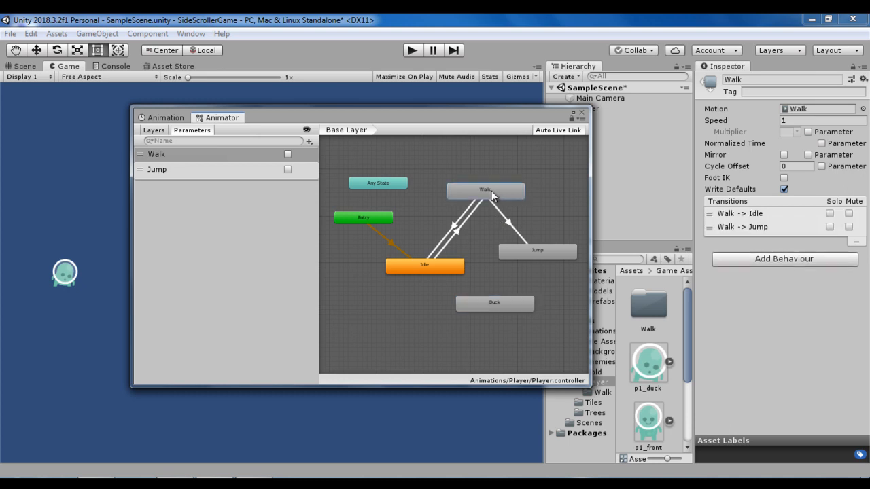
right_click(508, 195)
click(525, 199)
click(487, 307)
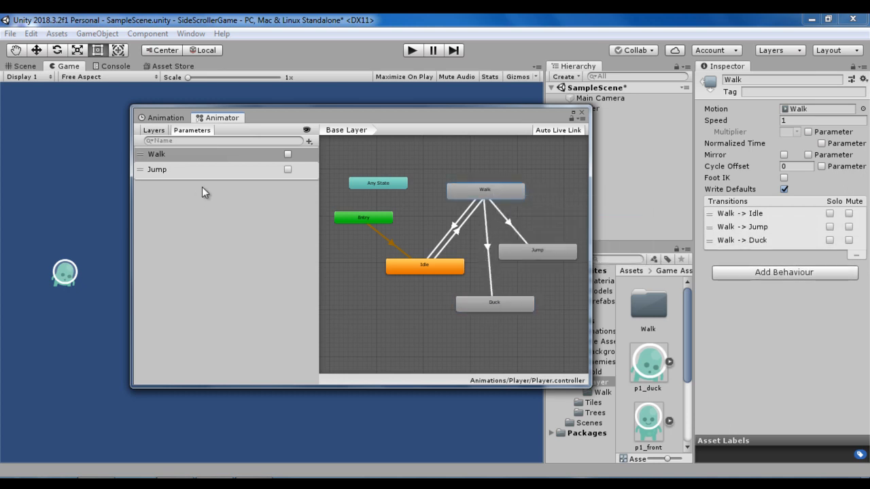
- Add a Bool parameter named Duck to the Animator
click(309, 142)
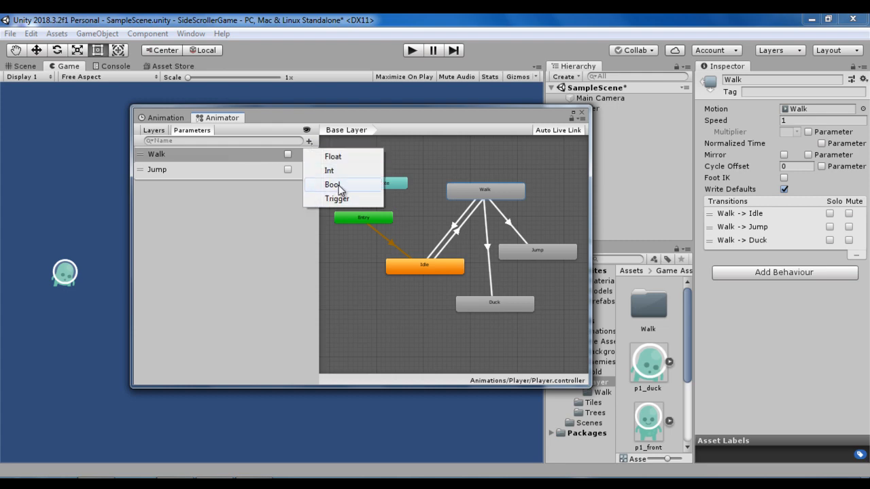
click(338, 185)
text(Duck)
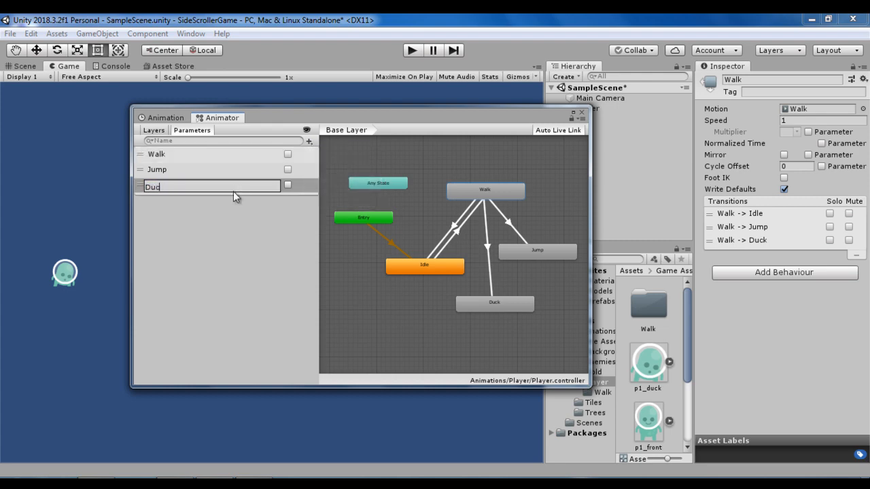
key(Return)
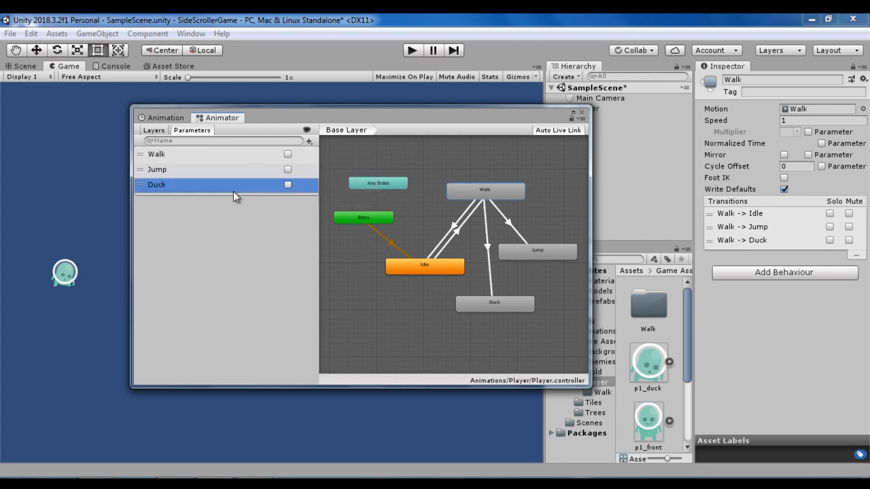
- Make a transition from the Duck state back to Walk and select it
right_click(502, 302)
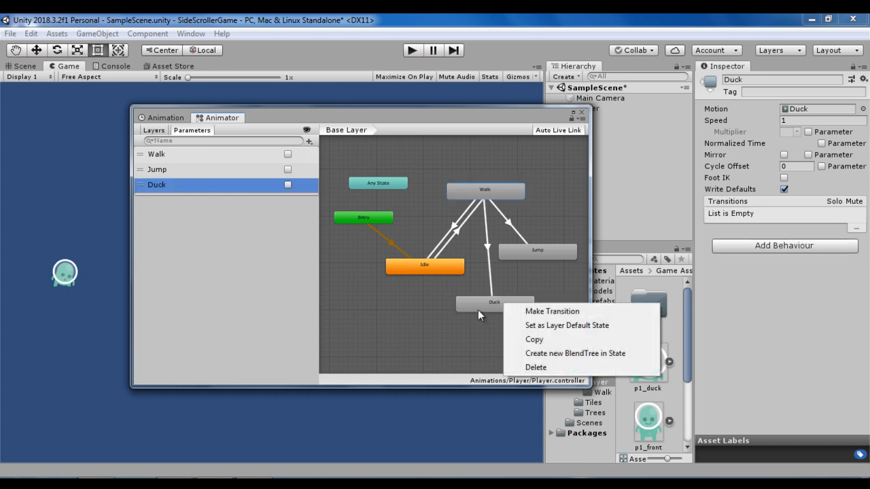
click(554, 311)
click(501, 190)
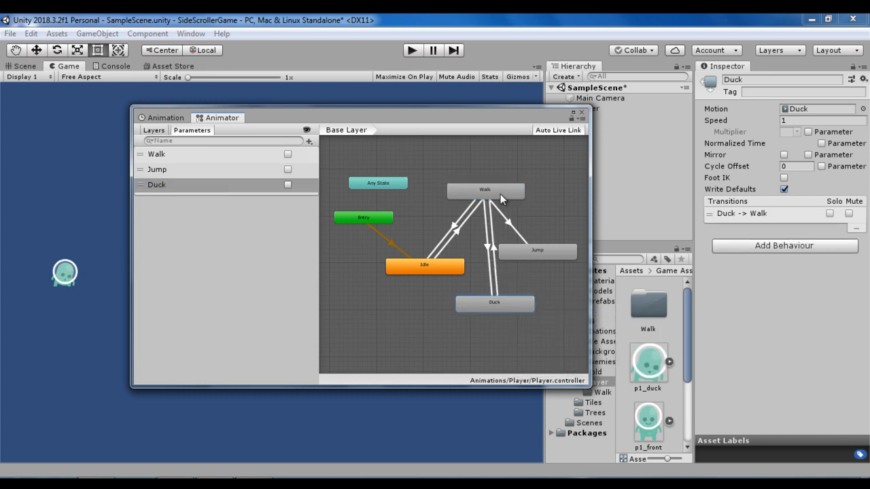
click(494, 257)
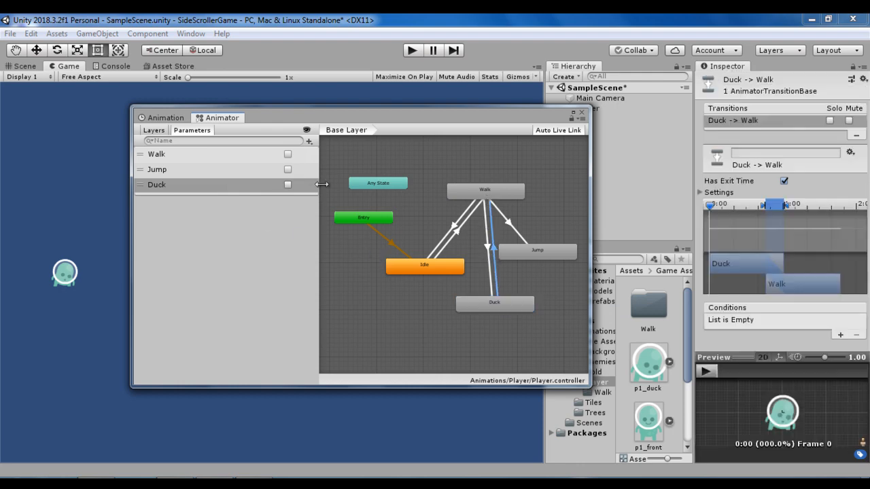
- Add the condition Duck true to the Walk to Duck transition
click(487, 288)
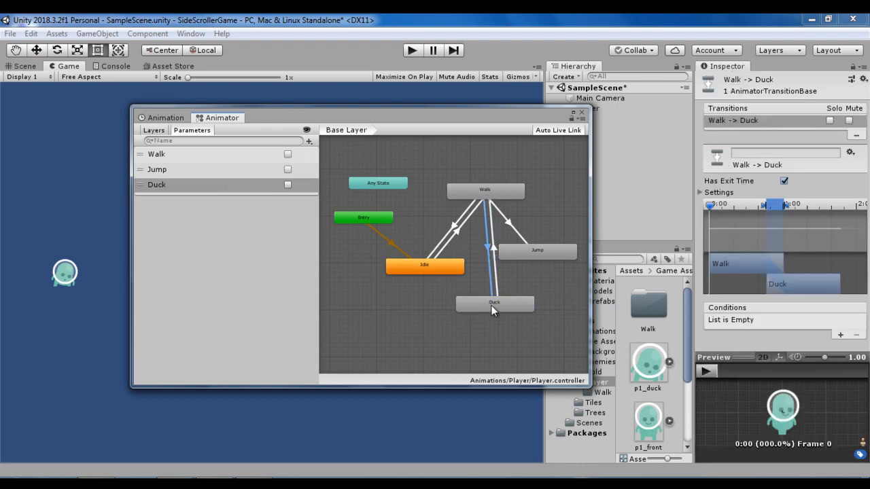
click(840, 335)
click(761, 323)
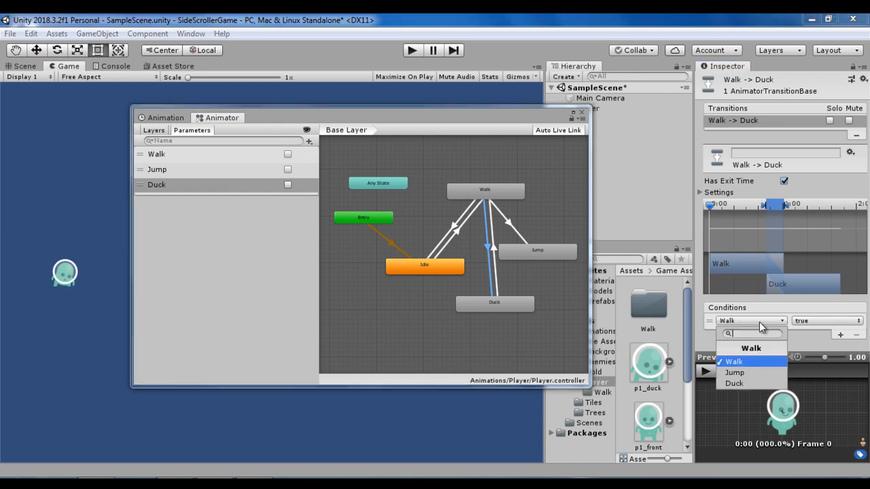
click(740, 383)
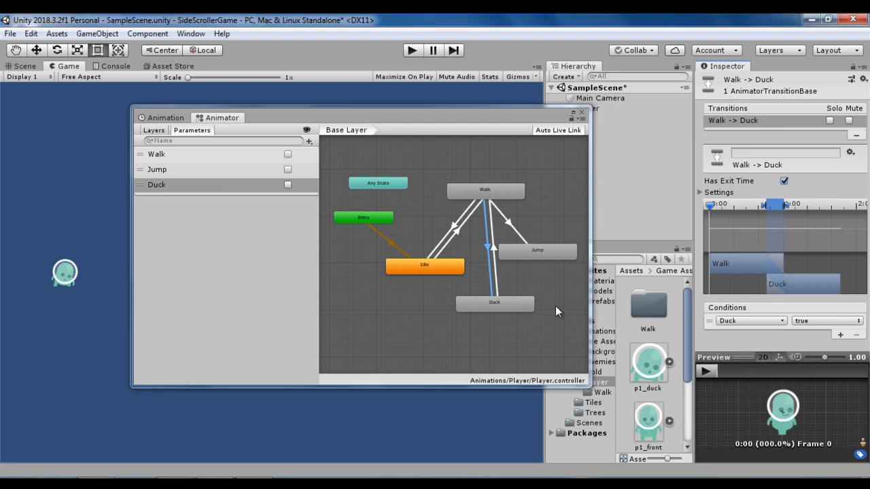
- Add the condition Duck false to the Duck to Walk transition
click(495, 273)
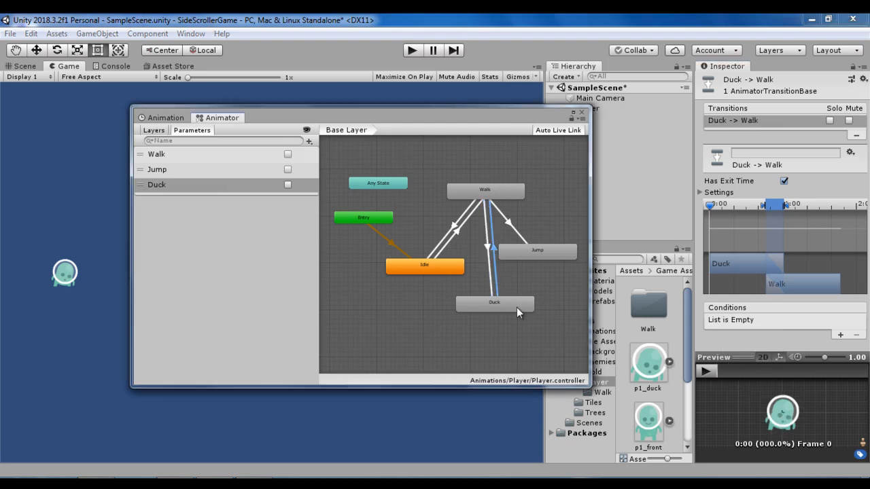
click(840, 335)
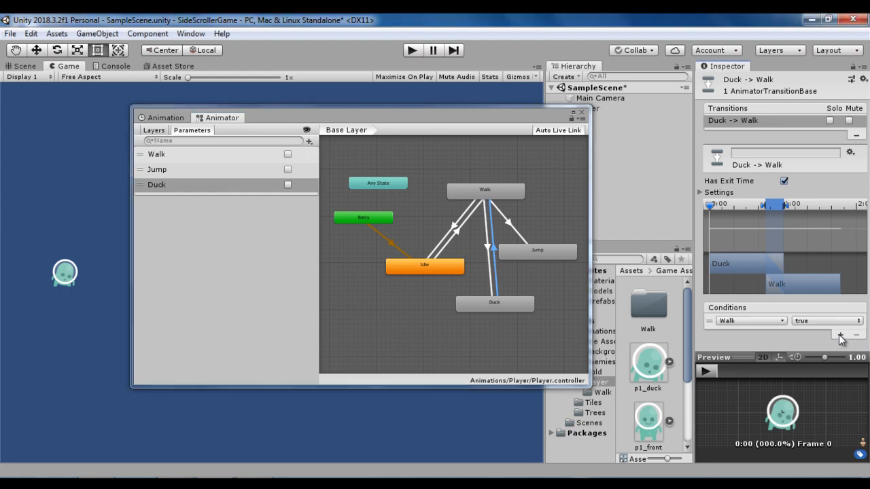
click(784, 323)
click(735, 383)
click(835, 321)
click(822, 347)
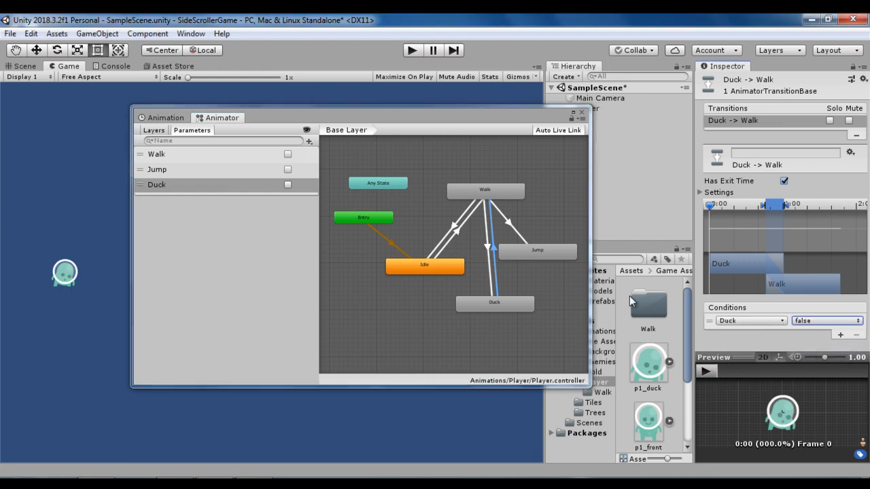
- Make a transition from the Jump state back to Walk and select it
click(556, 261)
right_click(554, 252)
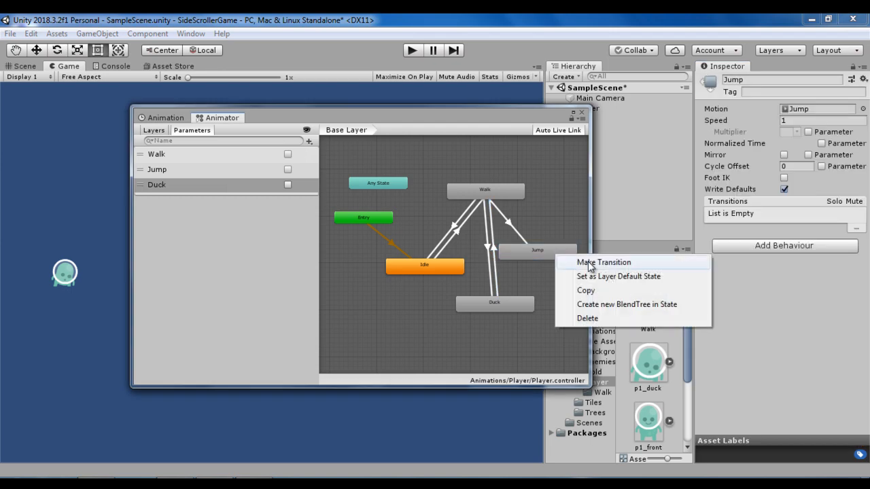
click(574, 260)
click(501, 192)
click(512, 223)
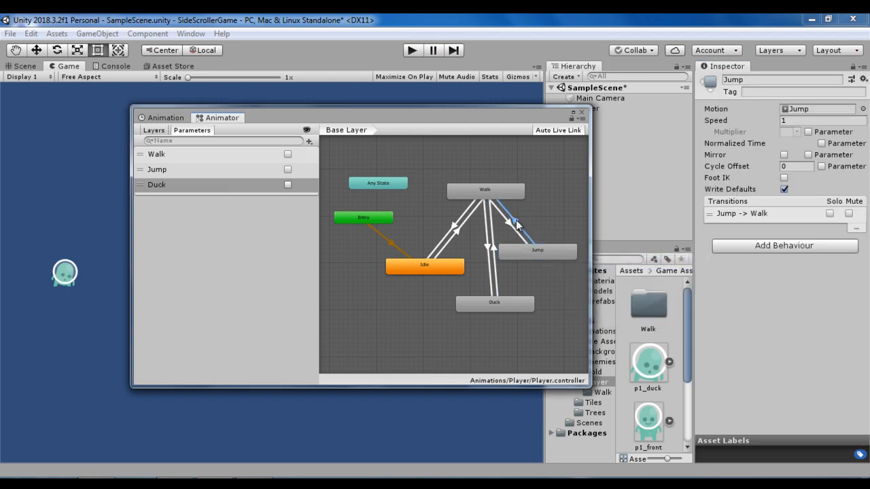
- Add the condition Jump false to the Jump to Walk transition
click(841, 335)
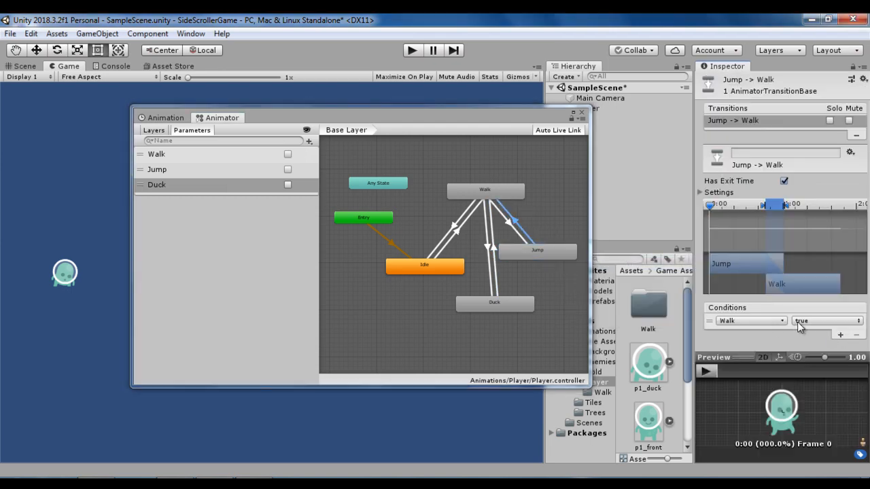
click(762, 320)
click(736, 372)
click(826, 321)
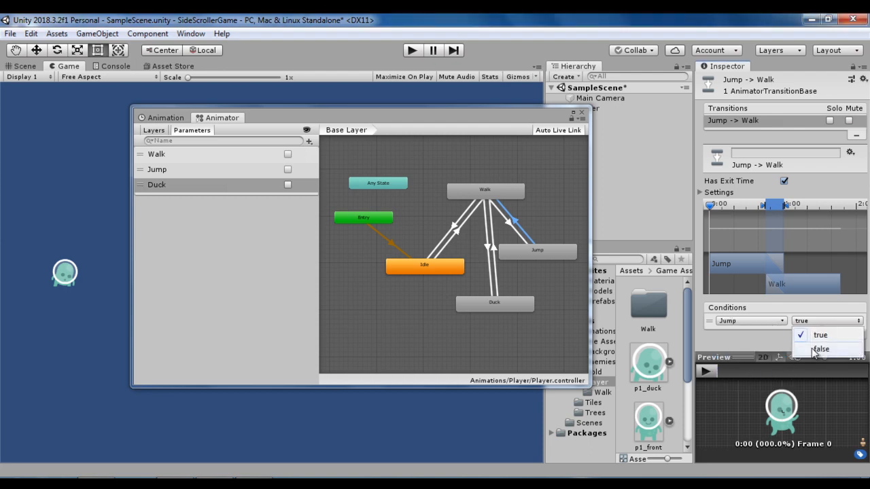
click(805, 349)
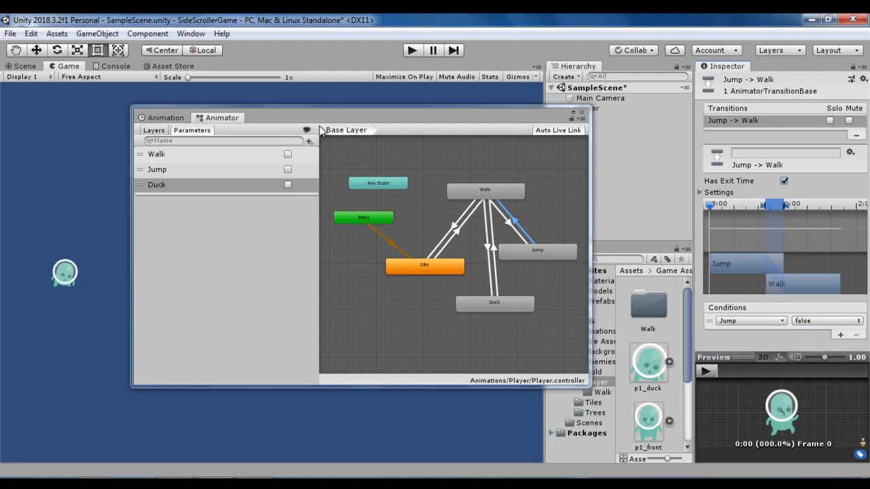
- Tidy the state graph by placing Duck directly below Walk and spreading Jump and Idle farther out on either side
drag(325, 118, 347, 127)
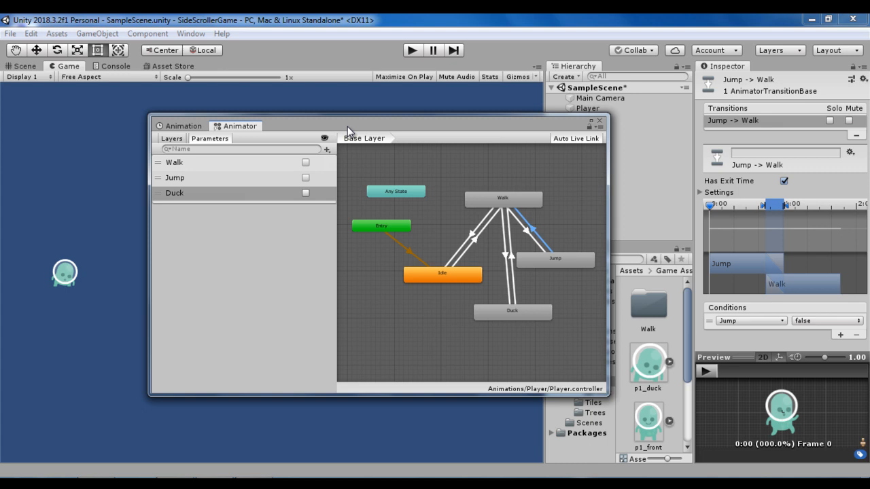
drag(513, 312, 502, 299)
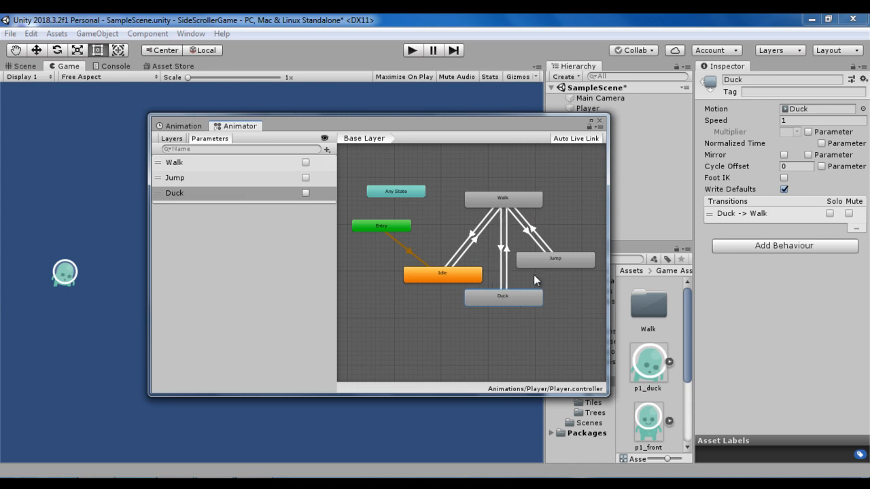
drag(548, 259, 561, 264)
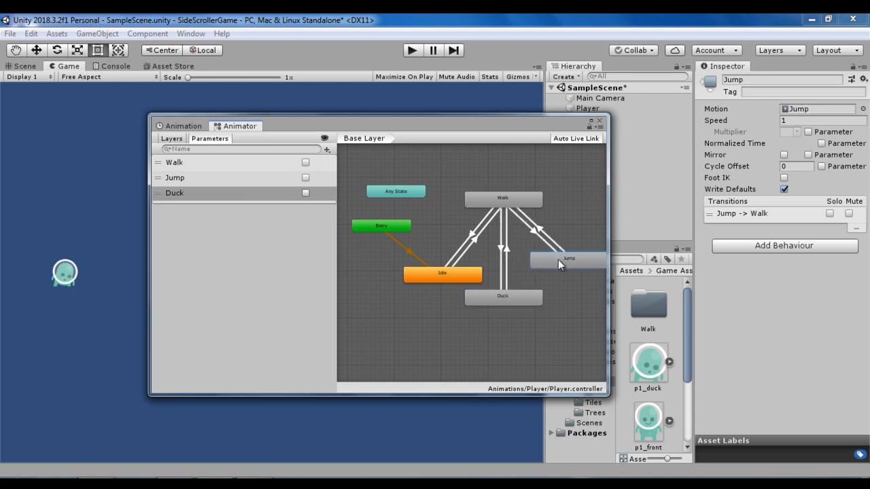
drag(462, 277, 447, 277)
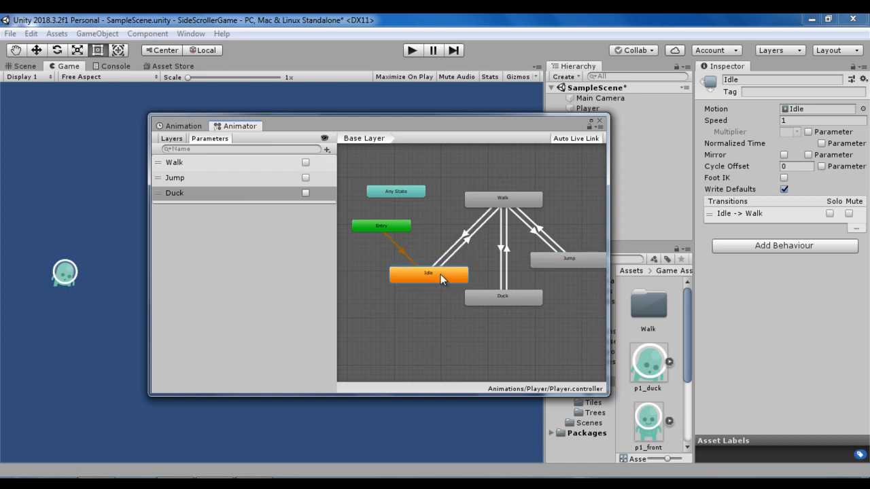
drag(368, 126, 435, 131)
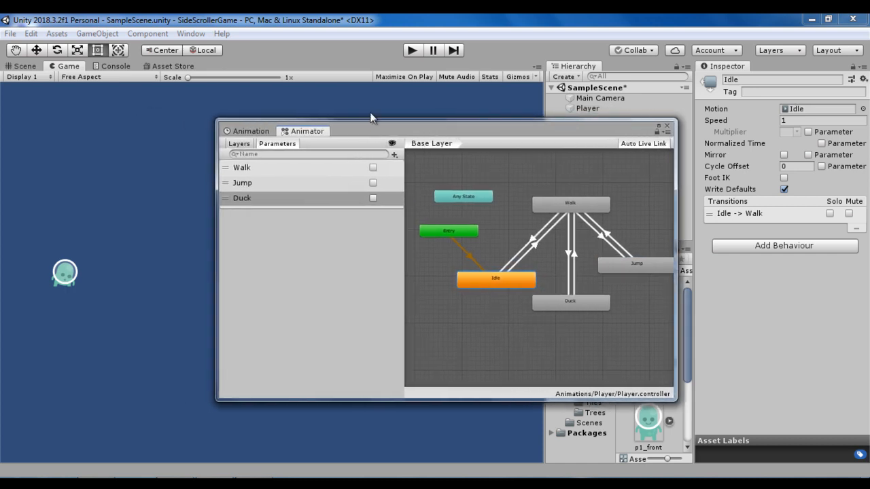
- Run the scene and test the Walk parameter by turning it on and off again
click(412, 52)
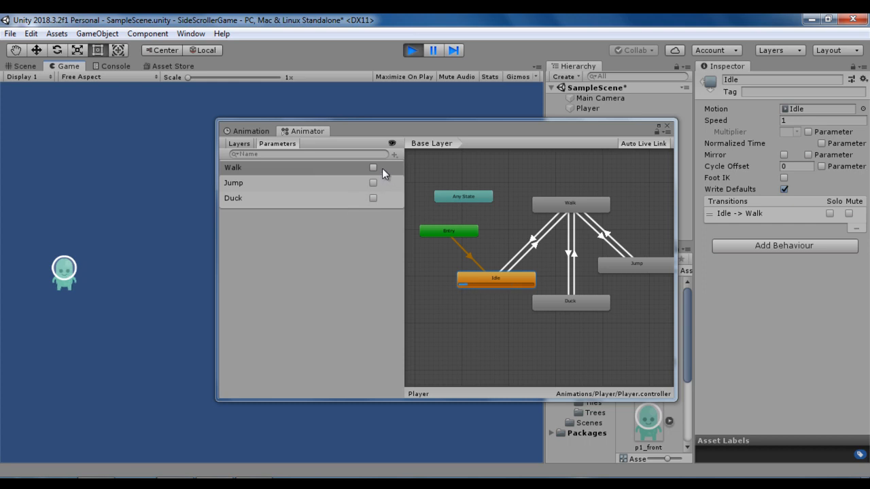
click(373, 168)
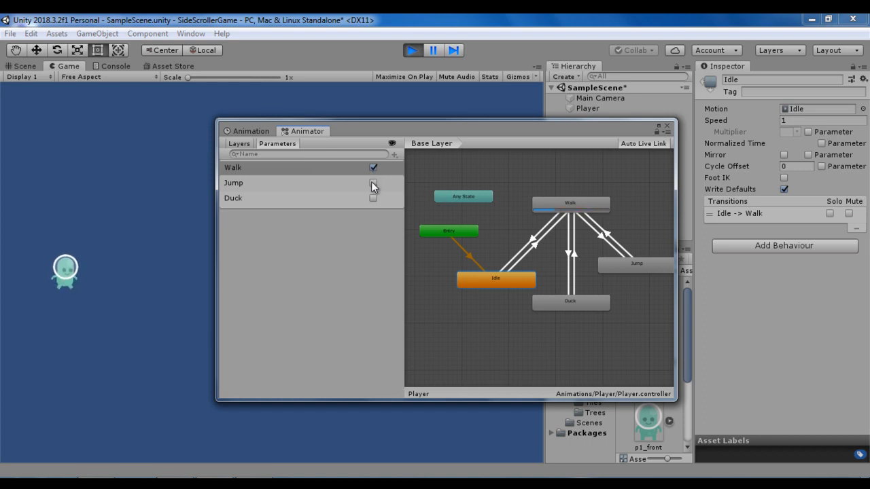
click(373, 168)
- Test the Jump animation by enabling Jump, checking the Jump to Walk transition, enabling Walk, and turning both parameters off
click(373, 182)
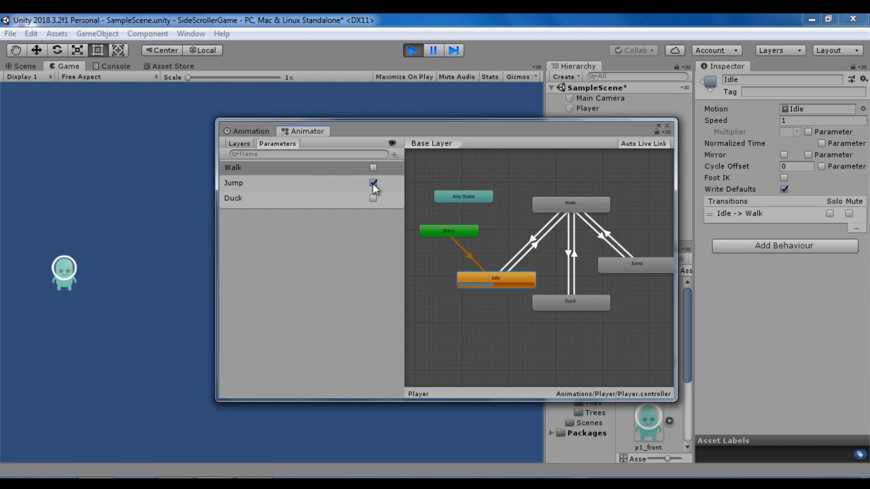
click(604, 235)
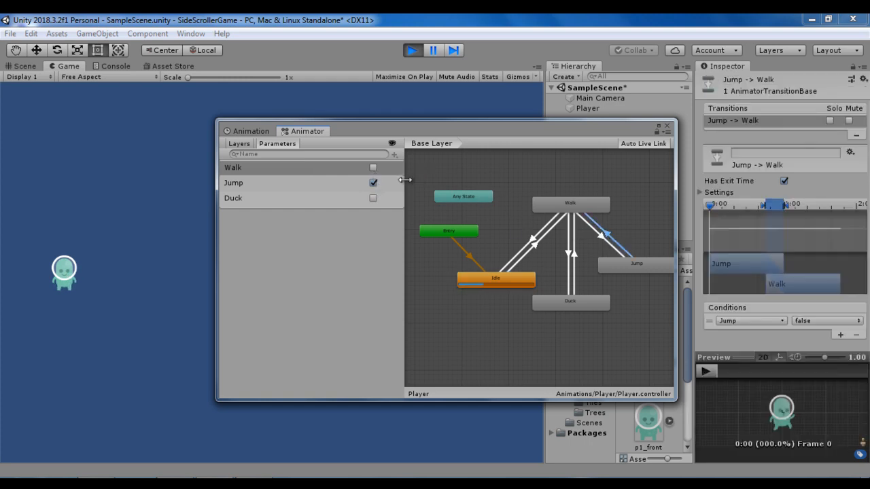
click(373, 167)
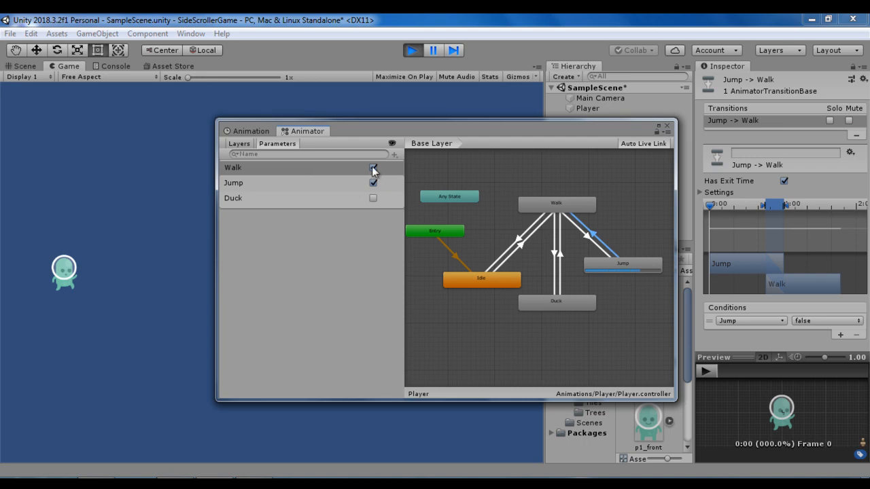
click(373, 167)
click(373, 184)
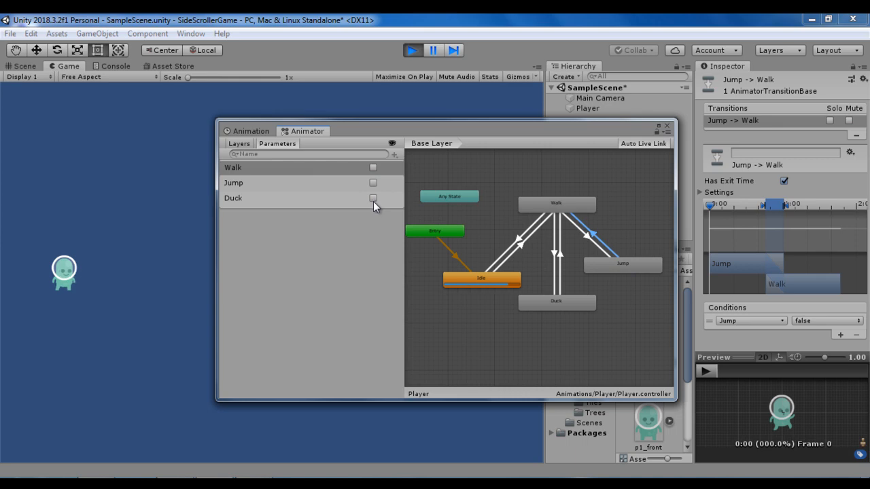
- Test the Duck animation by enabling Walk and Duck, switching both off, re-enabling Walk, and stopping the scene
click(377, 168)
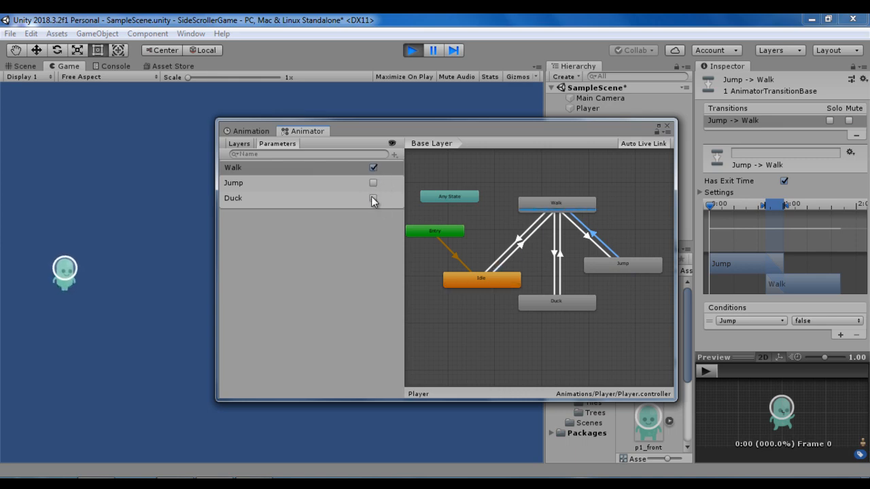
click(373, 199)
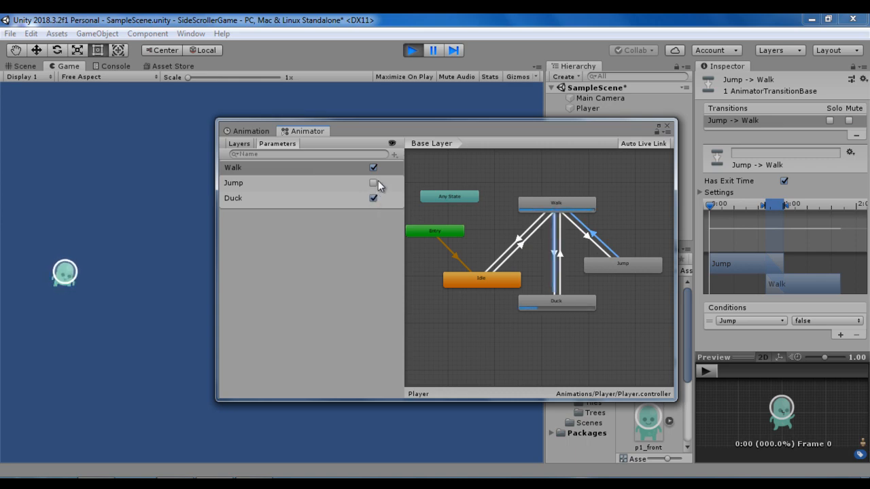
click(374, 167)
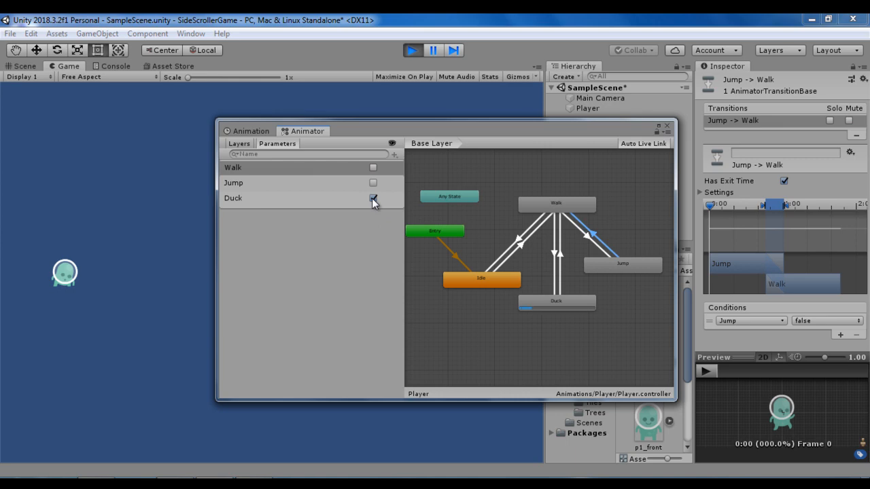
click(373, 197)
click(374, 167)
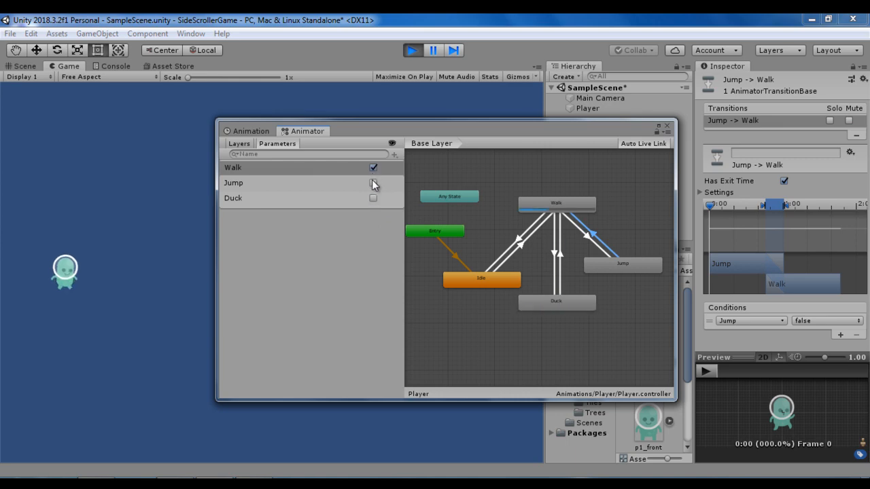
click(411, 51)
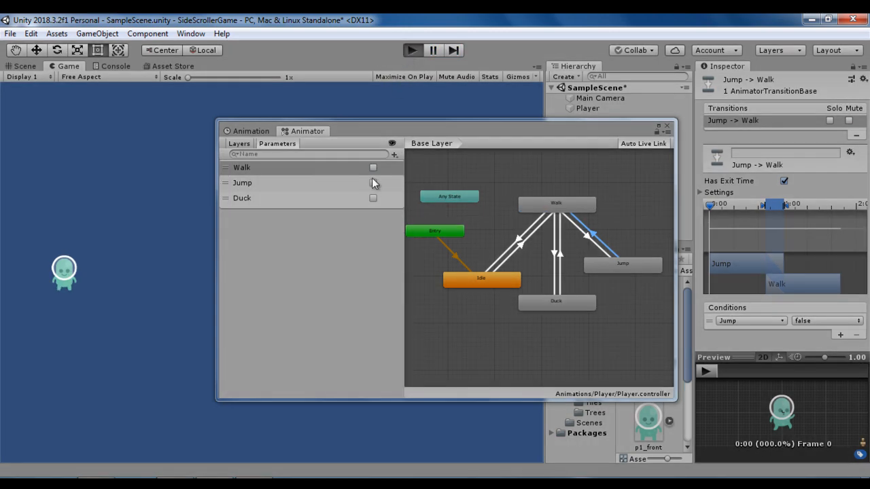
- Run the scene again and turn on the Walk parameter
key(ctrl+p)
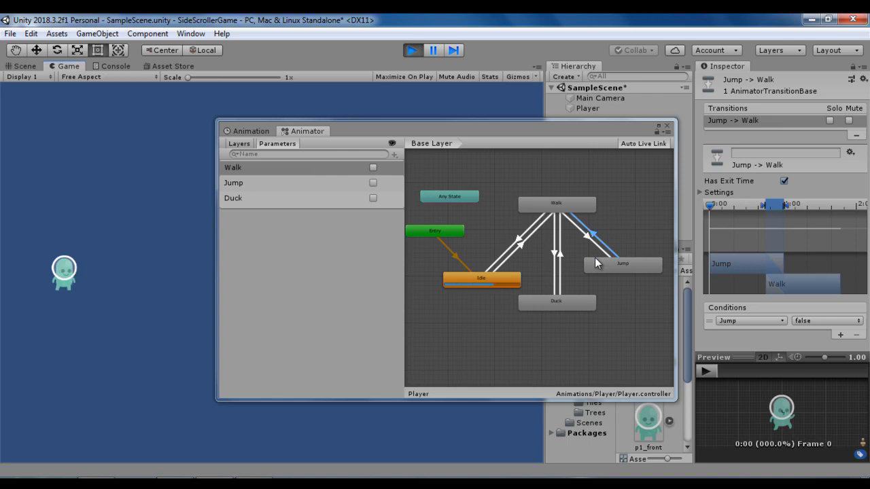
click(373, 168)
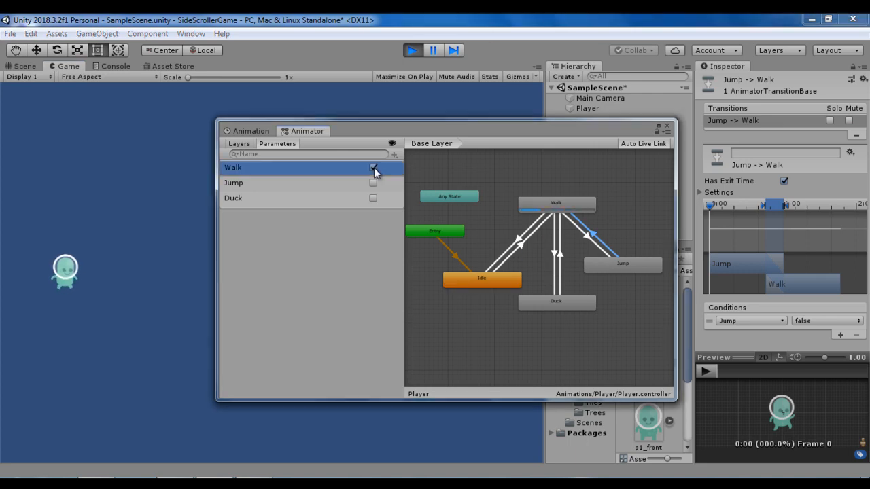